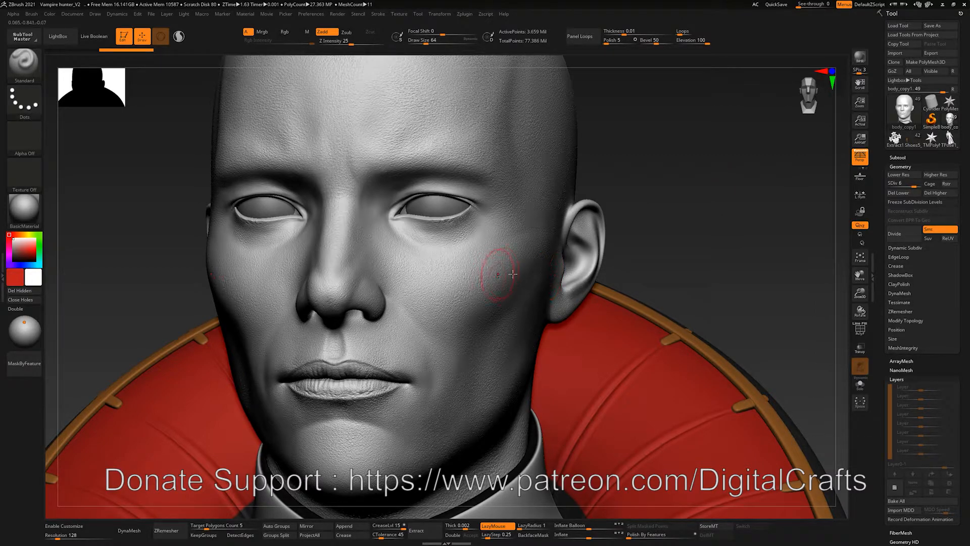
- Delete the head's higher subdivision levels and smooth out its skin texture with the Polish deformation
click(936, 194)
mouse_move(721, 232)
mouse_down()
mouse_move(720, 215)
mouse_move(716, 224)
mouse_up()
mouse_move(920, 478)
mouse_down()
mouse_move(923, 232)
mouse_move(924, 244)
mouse_up()
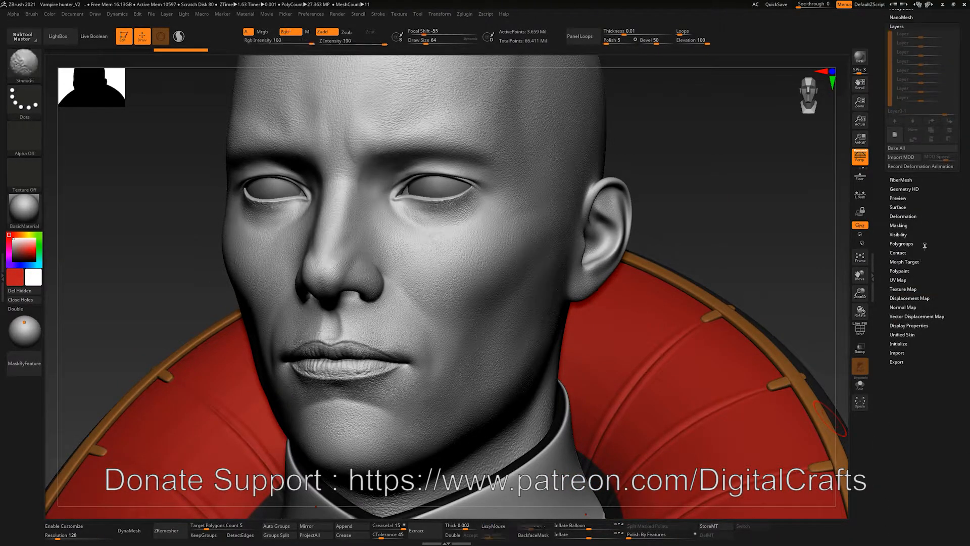
click(918, 221)
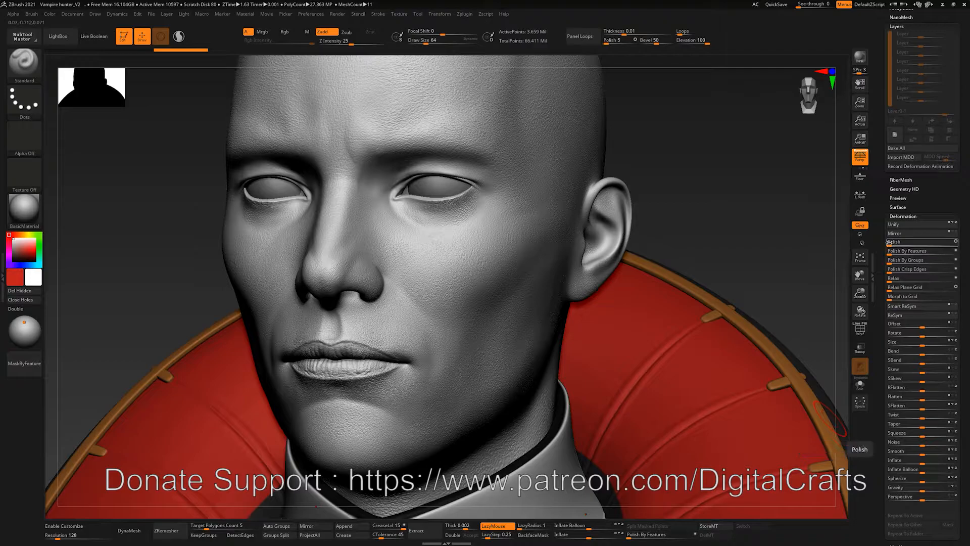
mouse_move(693, 227)
mouse_down()
mouse_move(730, 223)
mouse_move(702, 207)
mouse_move(706, 227)
mouse_up()
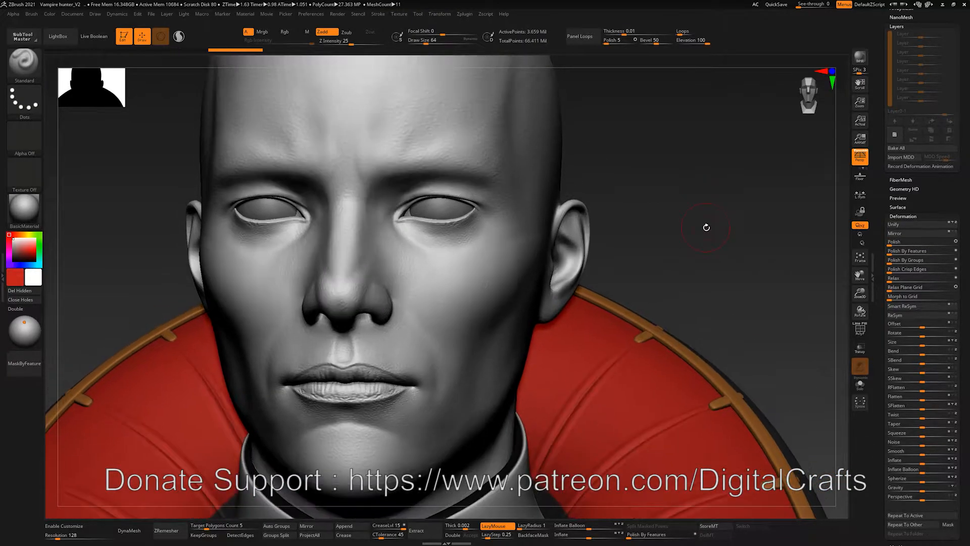
mouse_move(721, 191)
mouse_down()
mouse_move(721, 207)
mouse_move(694, 209)
mouse_up()
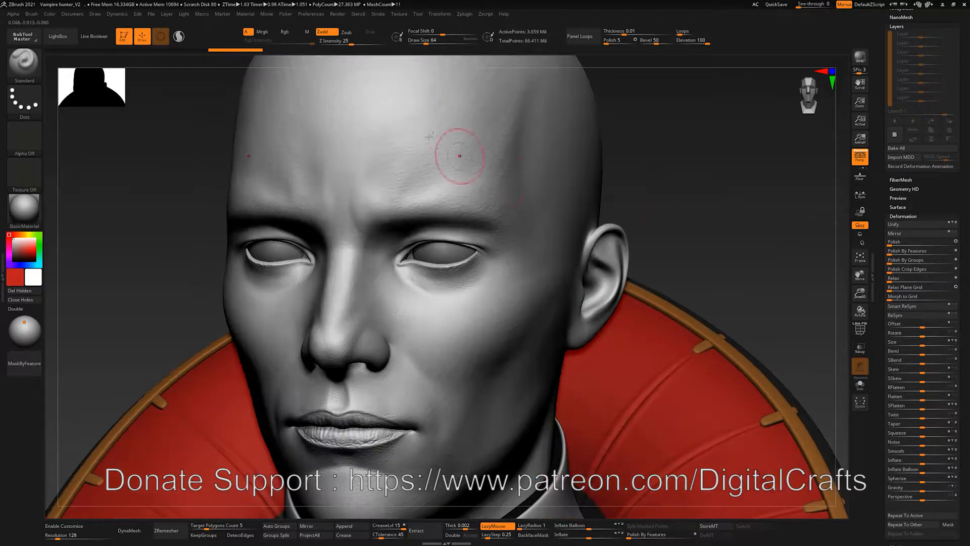
- Smooth the leftover skin texture across the forehead with the Smooth brush at draw size 87
key(bracketright)
key(shift)
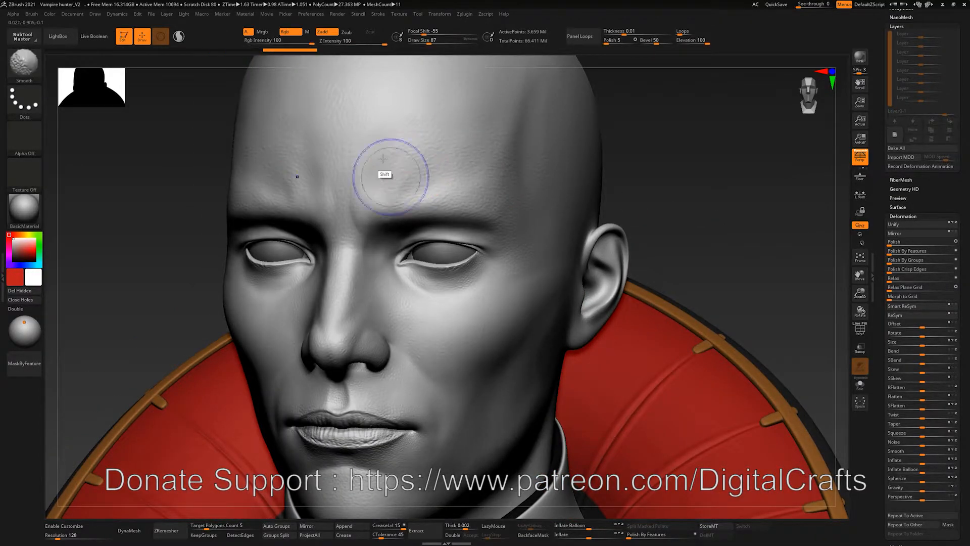
mouse_move(382, 158)
shift+mouse_down()
mouse_move(457, 139)
mouse_move(492, 177)
mouse_move(531, 174)
shift+mouse_up()
drag(667, 152, 355, 188)
- Smooth the remaining texture on the nose, the cheek and the area around the mouth
key(shift)
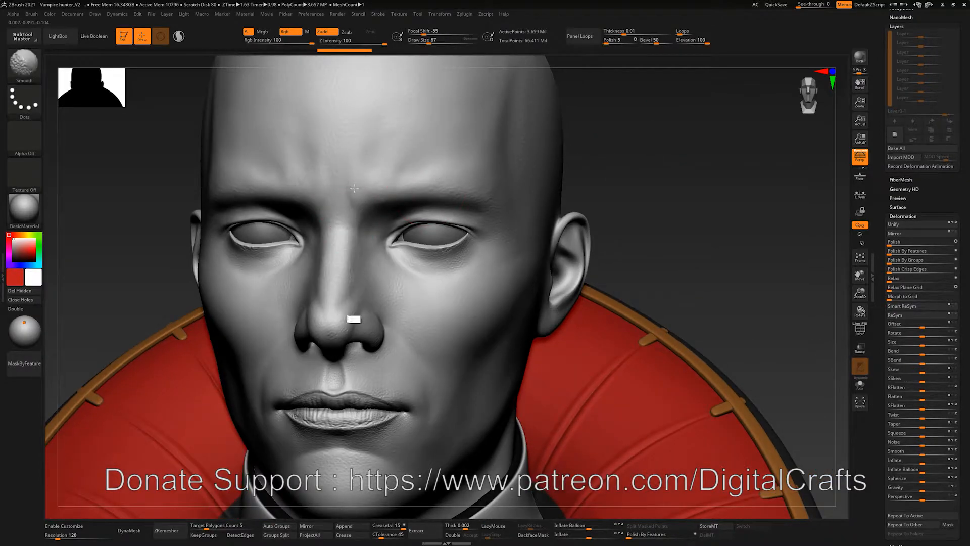
shift+drag(427, 326, 437, 314)
mouse_move(425, 278)
shift+mouse_down()
mouse_move(455, 274)
mouse_move(437, 274)
shift+mouse_up()
mouse_move(674, 185)
alt+mouse_down()
mouse_move(649, 131)
mouse_move(627, 133)
alt+mouse_up()
shift+drag(369, 331, 382, 347)
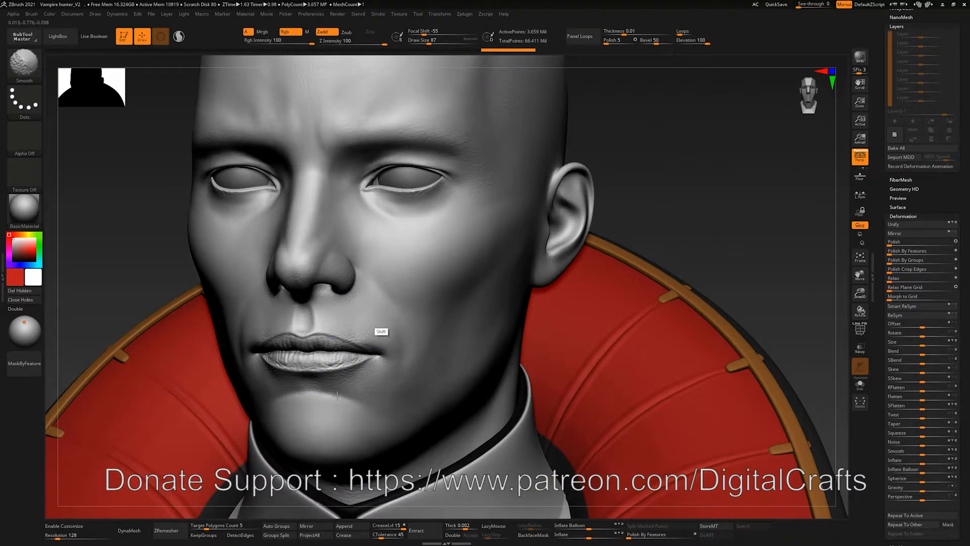
drag(626, 174, 360, 209)
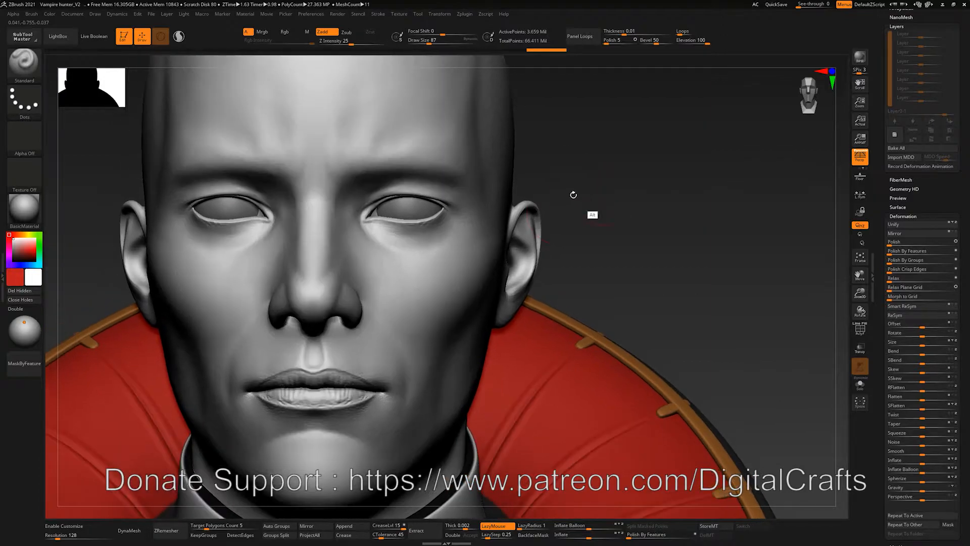
- Set the Standard brush's draw size to 41
alt+drag(638, 203, 692, 222)
drag(692, 221, 619, 164)
key(s)
drag(619, 161, 607, 162)
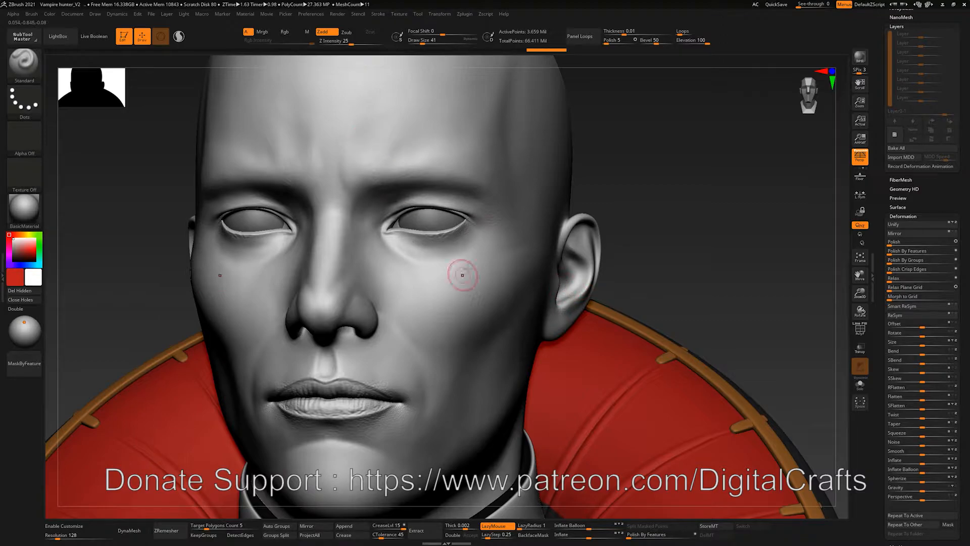
mouse_move(652, 206)
mouse_down()
mouse_move(668, 166)
mouse_move(621, 202)
mouse_up()
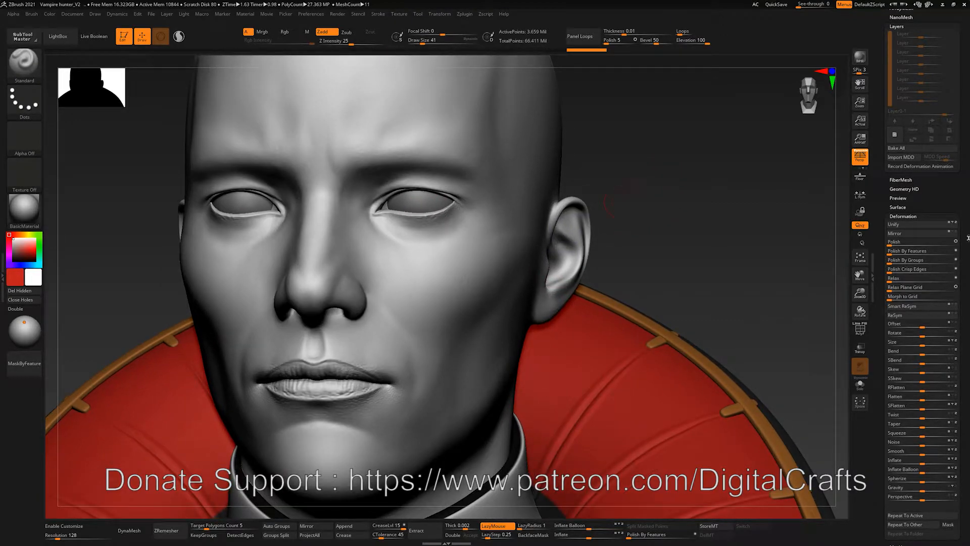
- Add surface noise to the head, frame the face in the preview and choose Perlin Noise as the noise plugin
key(shift)
shift+click(903, 208)
click(897, 215)
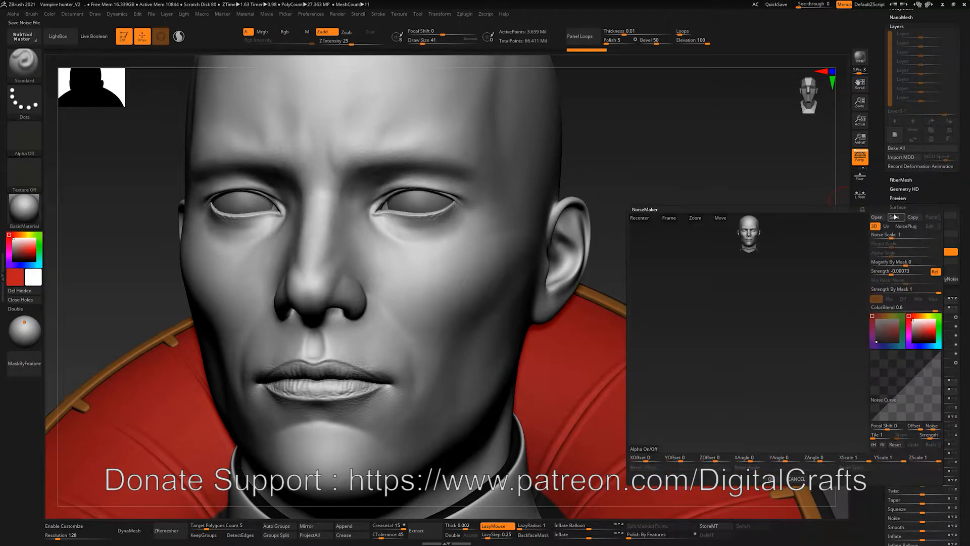
click(663, 218)
alt+drag(758, 267, 788, 305)
click(909, 227)
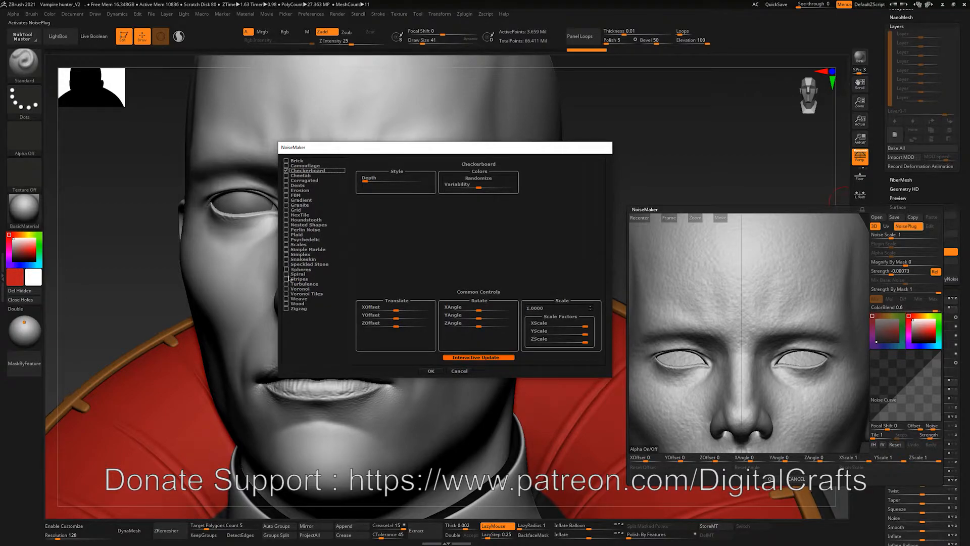
click(287, 230)
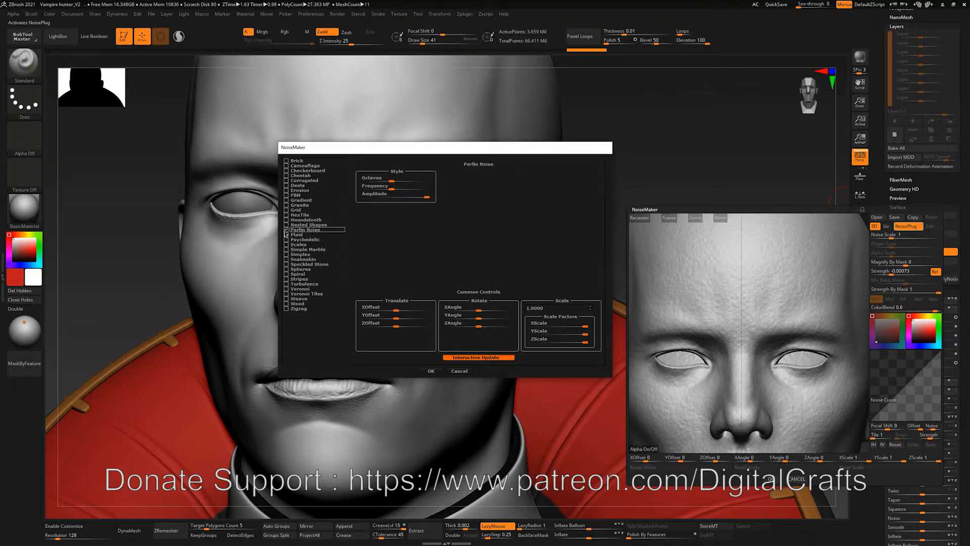
click(430, 371)
- Set the noise scale to 0.28963, lower the plugin scale and accept the noise on the head
alt+drag(794, 354, 752, 352)
alt+drag(812, 353, 857, 349)
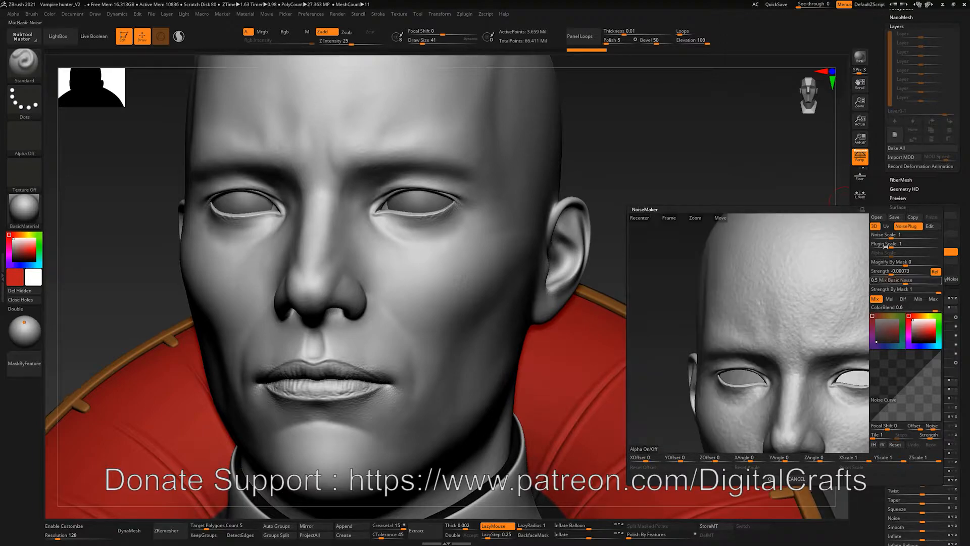
drag(891, 237, 888, 245)
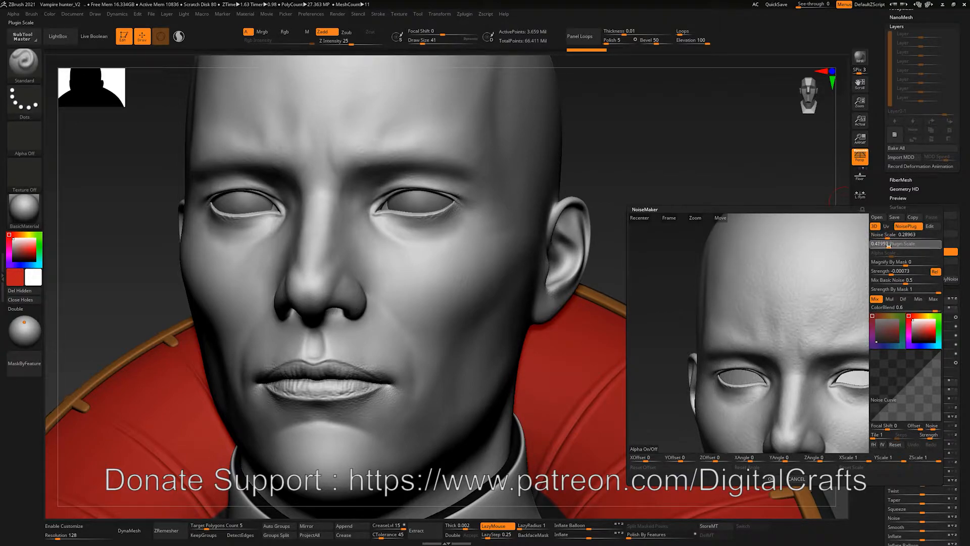
click(768, 478)
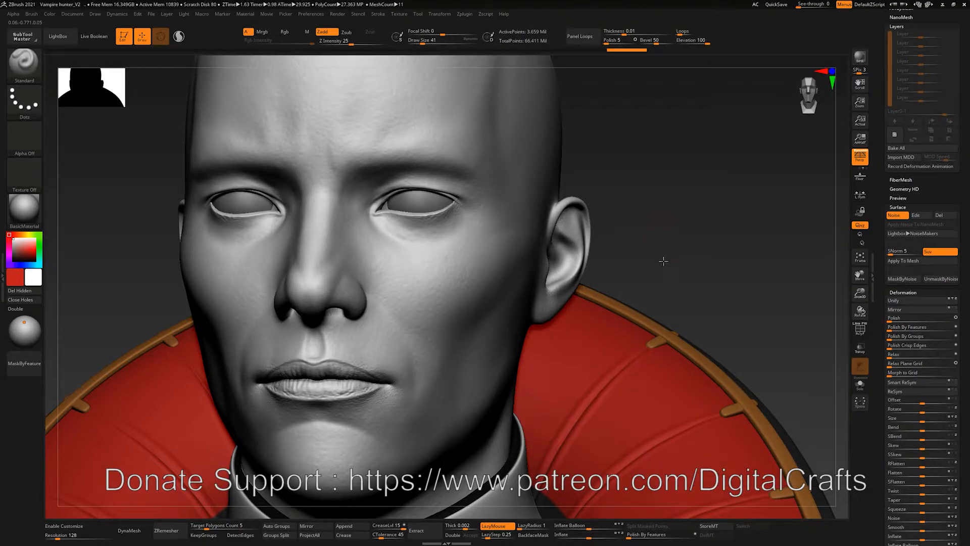
- Edit the surface noise to plugin scale 0.00336, mix basic noise 0.33333 and strength 0.1453, and accept it
drag(648, 241, 747, 238)
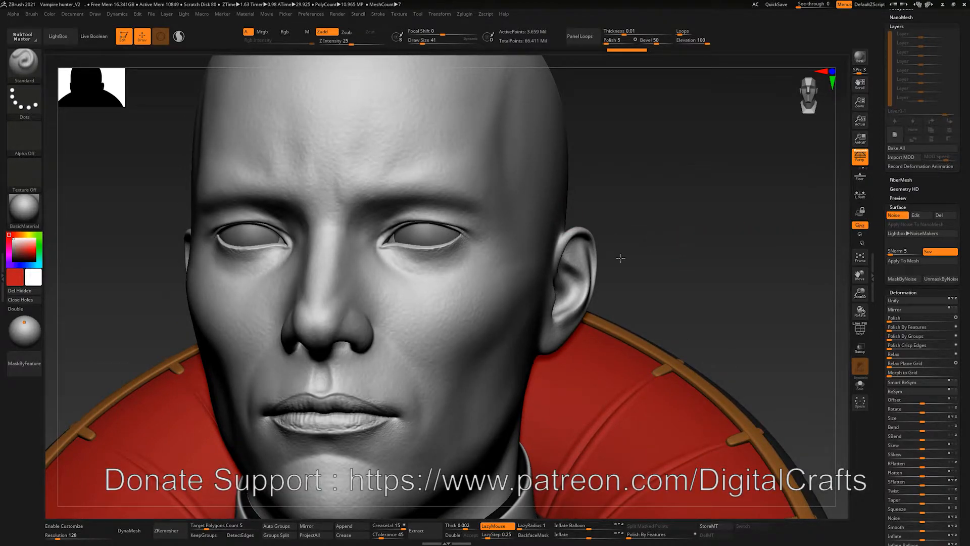
click(916, 215)
click(888, 244)
click(904, 281)
drag(894, 286, 913, 276)
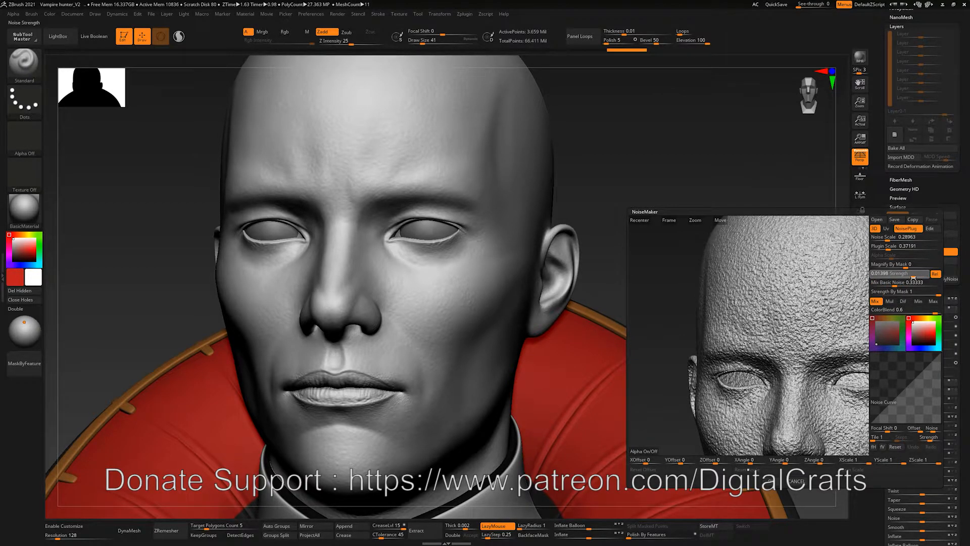
click(884, 247)
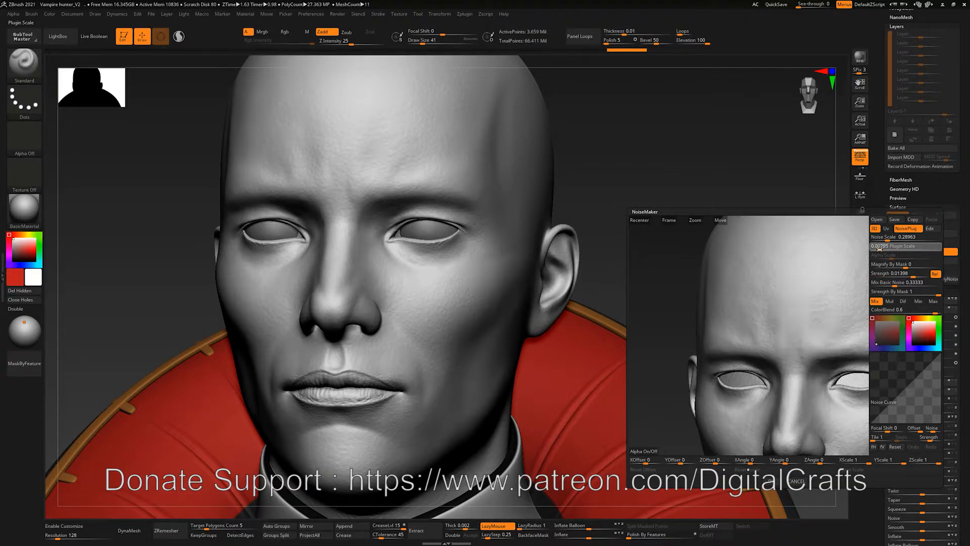
drag(914, 275, 922, 273)
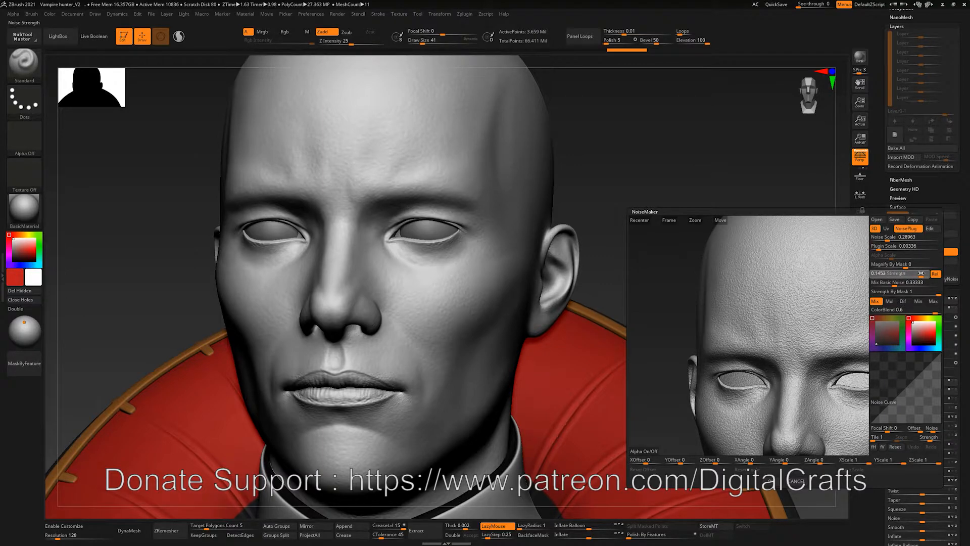
click(769, 478)
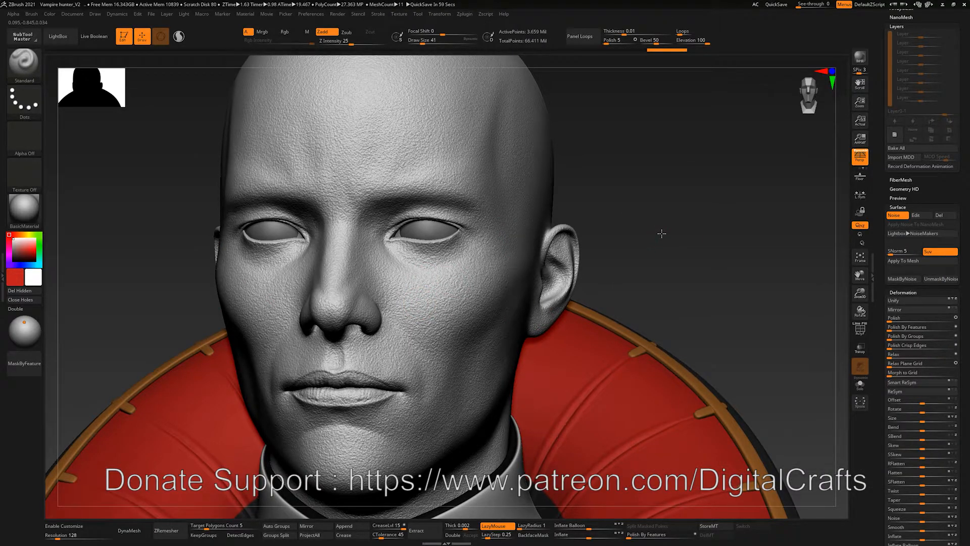
- Turn off the surface noise on the head
click(885, 215)
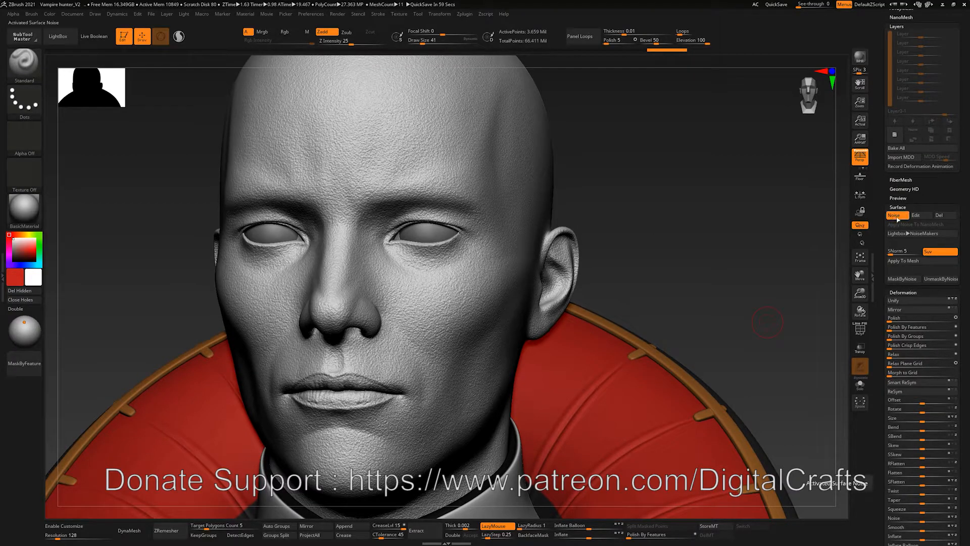
click(894, 219)
alt+drag(650, 236, 671, 260)
- Import all the skin alpha PSD files from the folder E:\Brushes and Alphas\Alphas\Human_Skin\Aplhas\maleFace_30s_03
click(24, 138)
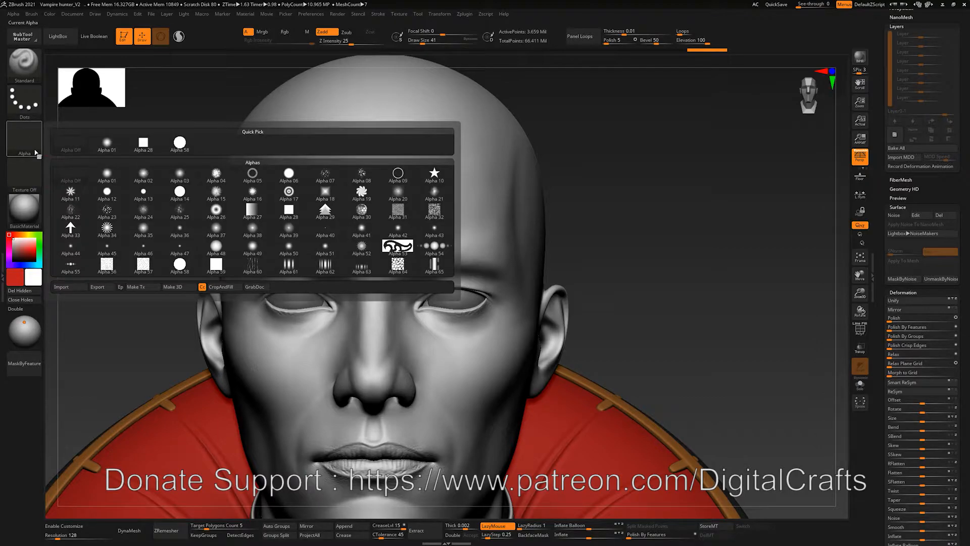
click(62, 287)
click(395, 75)
text(E:\Brushes and Alphas\Alphas\Human_Skin\Aplhas\maleFace_30s_03)
key(Return)
click(251, 109)
shift+click(191, 339)
click(688, 435)
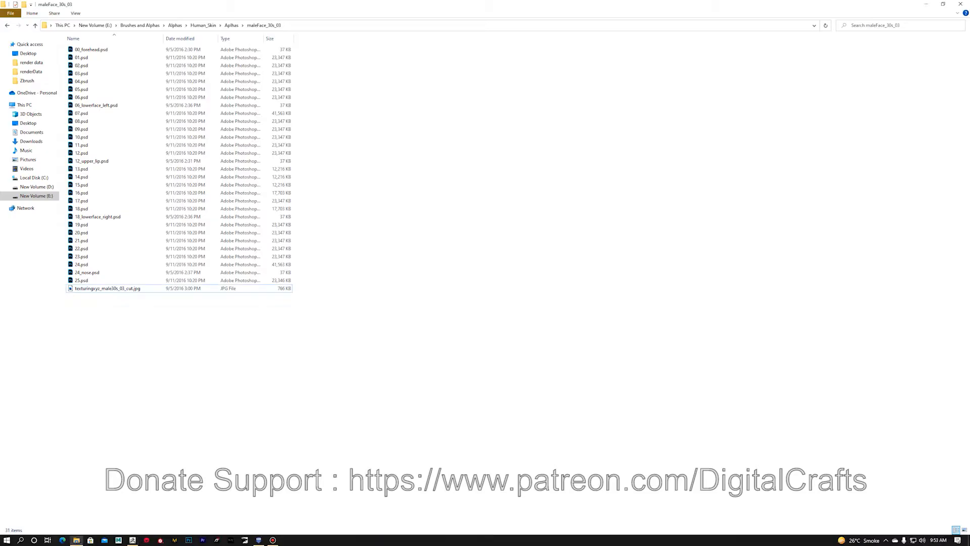
- Open the alpha placement image texturingxyz_male30s_03_cut.jpg, move its window off this screen and return to ZBrush
double_click(143, 290)
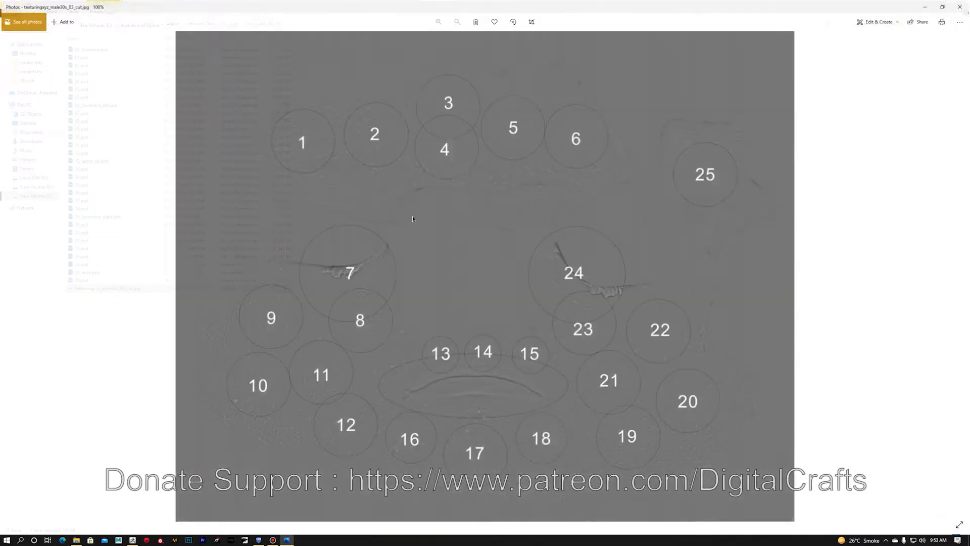
drag(535, 2, 0, 185)
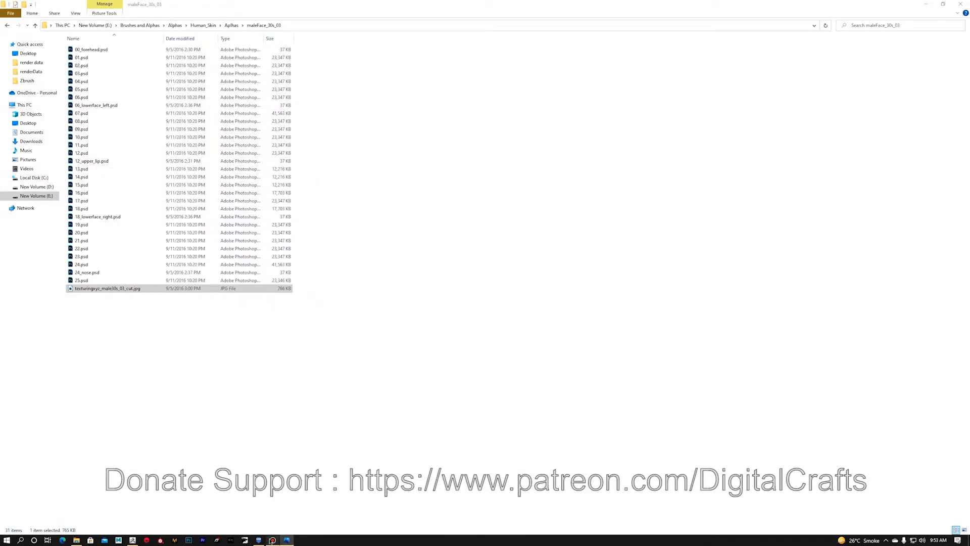
click(132, 539)
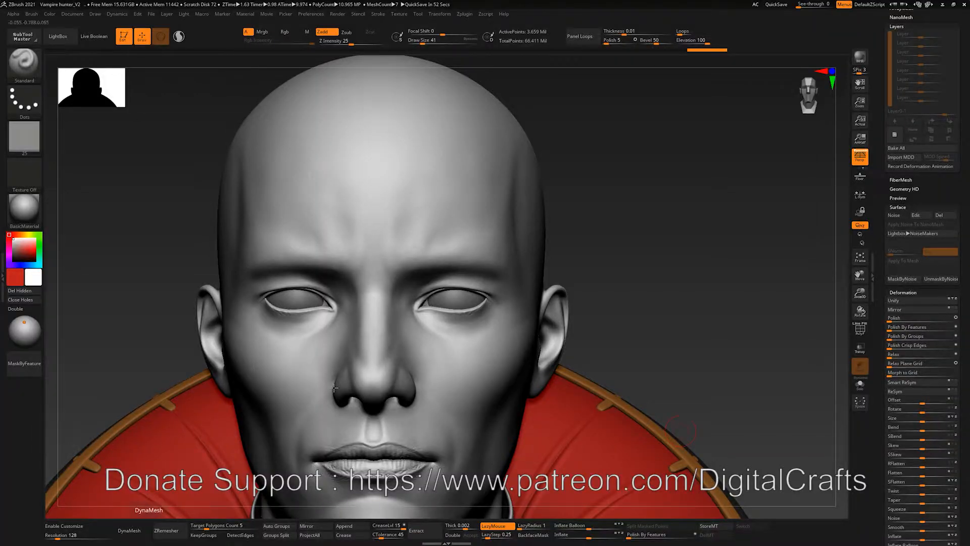
- Select the imported skin alpha 01 for the Standard brush
click(25, 139)
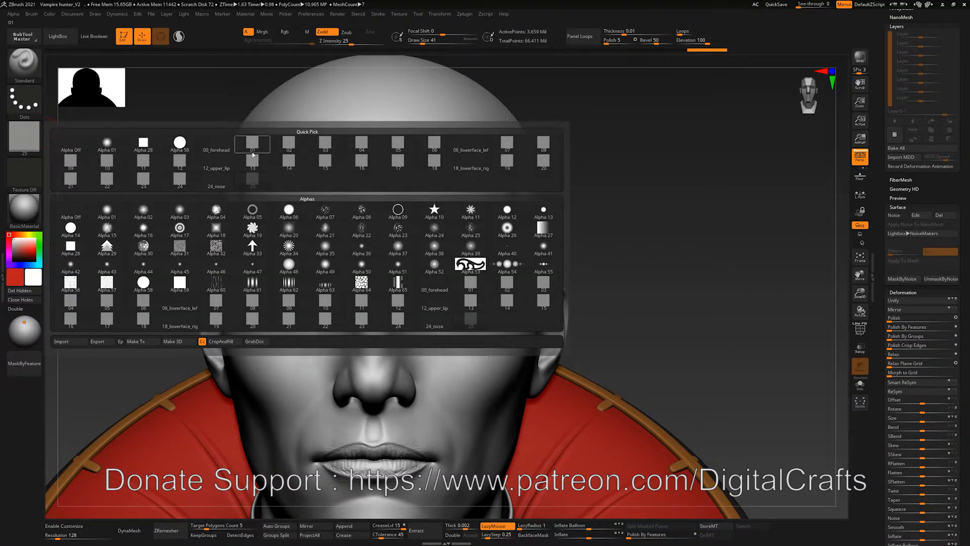
click(253, 155)
alt+drag(659, 231, 678, 265)
- Subdivide the head one more level and add a new sculpting layer
drag(962, 157, 961, 218)
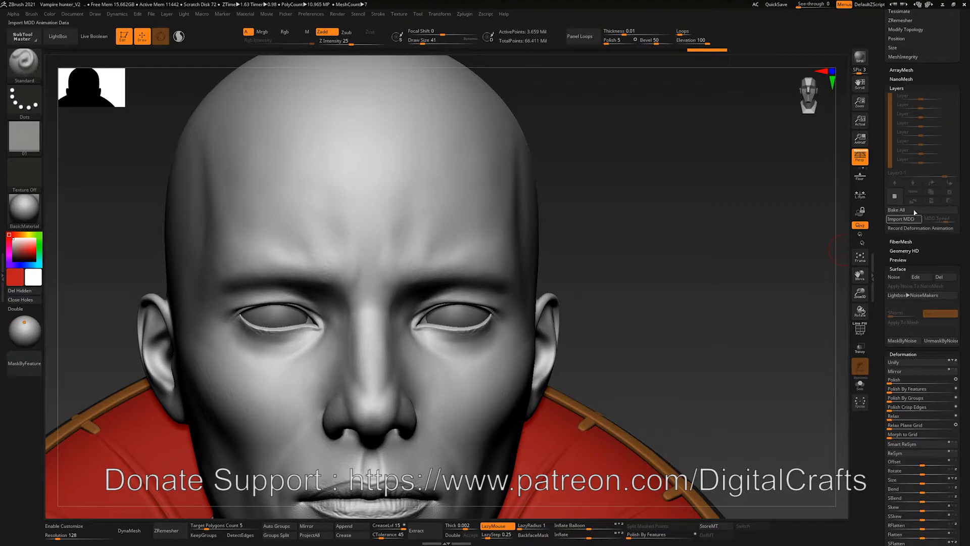
drag(727, 245, 681, 285)
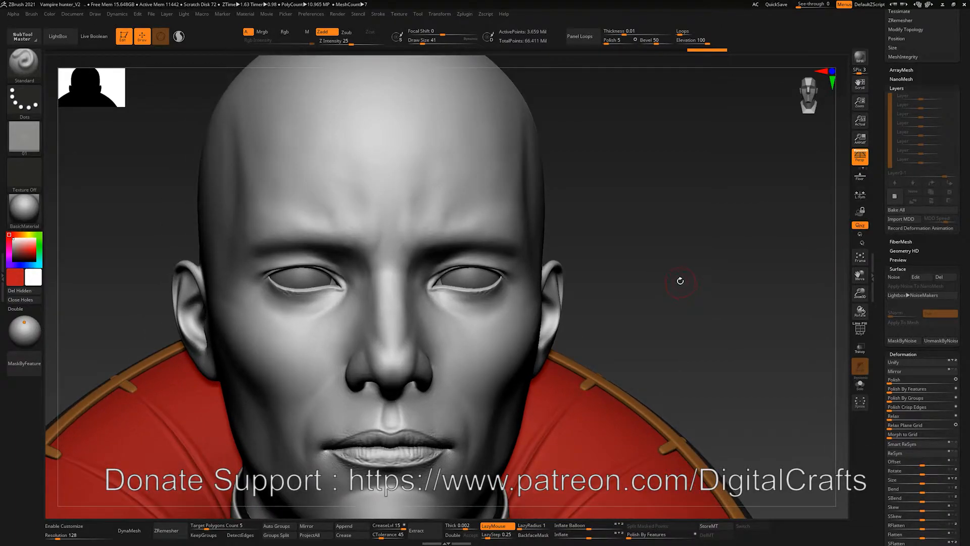
key(ctrl+d)
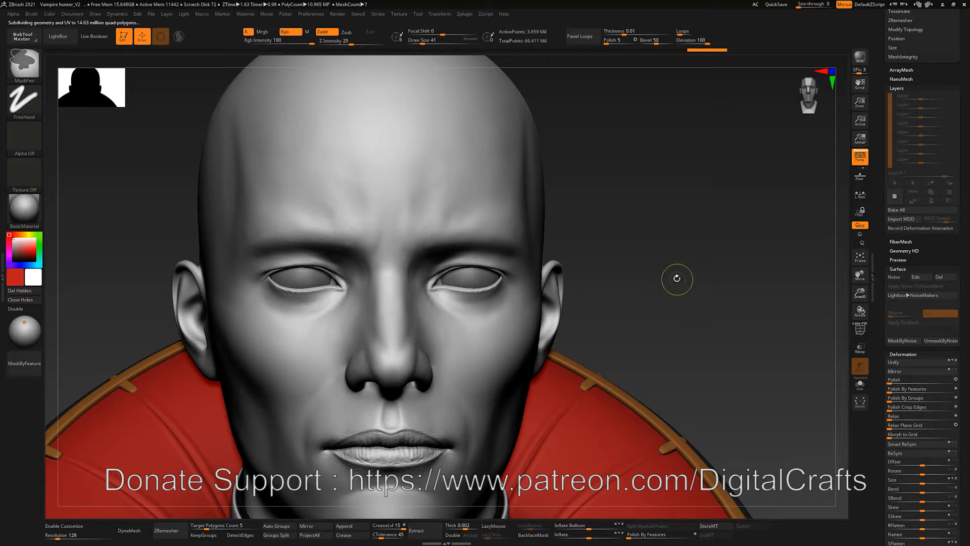
drag(683, 260, 685, 262)
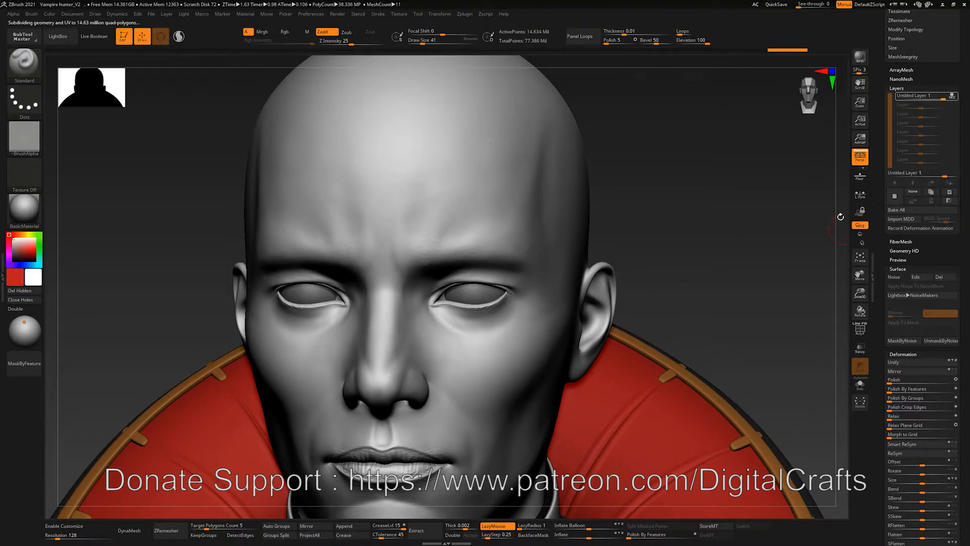
drag(720, 244, 726, 237)
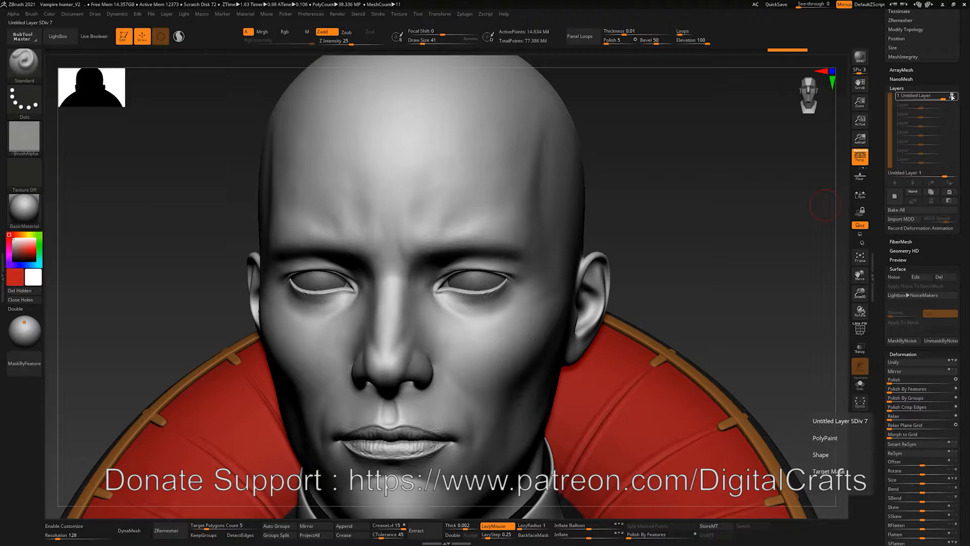
- Rename the new layer as SkinPores
click(912, 191)
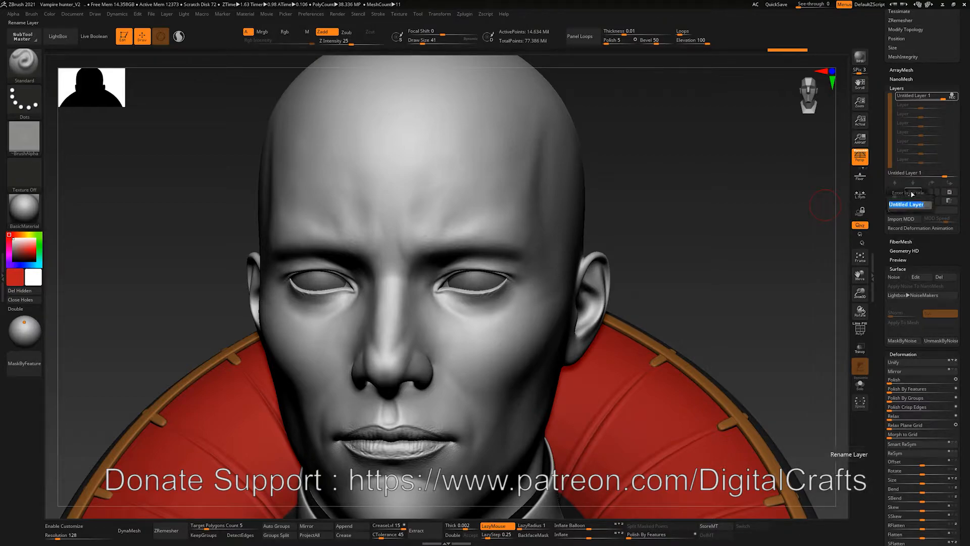
key(shift)
text(SkinPores)
key(Return)
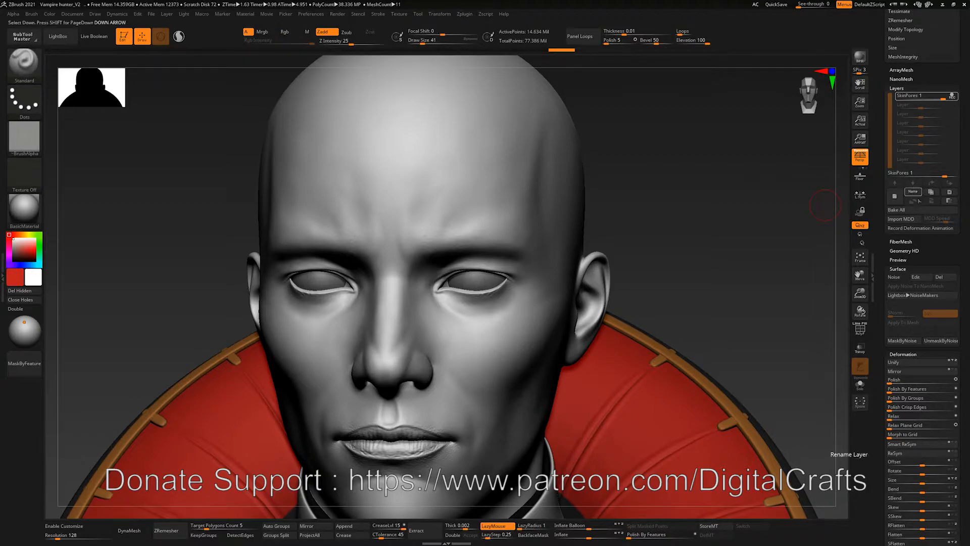
- Turn on surface noise for the head and set the noise plugin scale to 0.02556
click(904, 279)
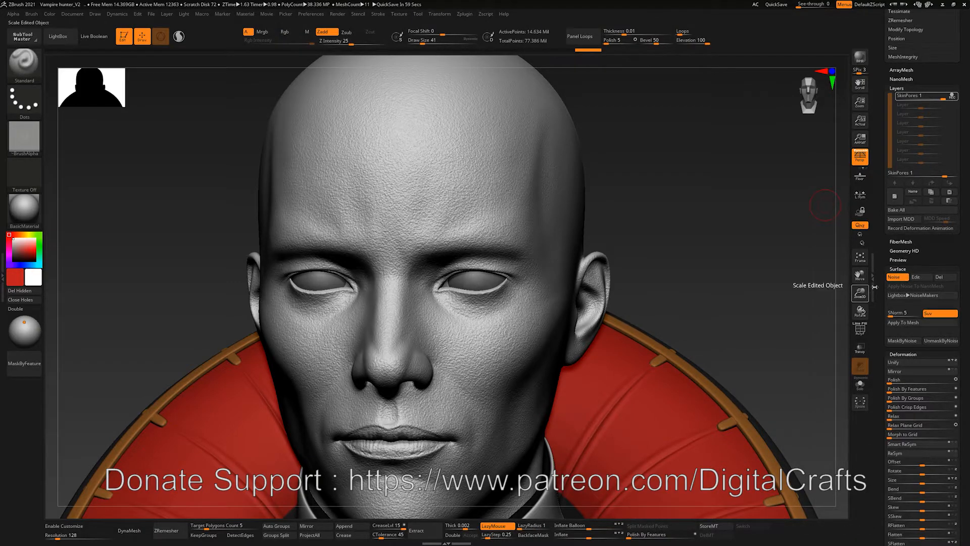
click(916, 278)
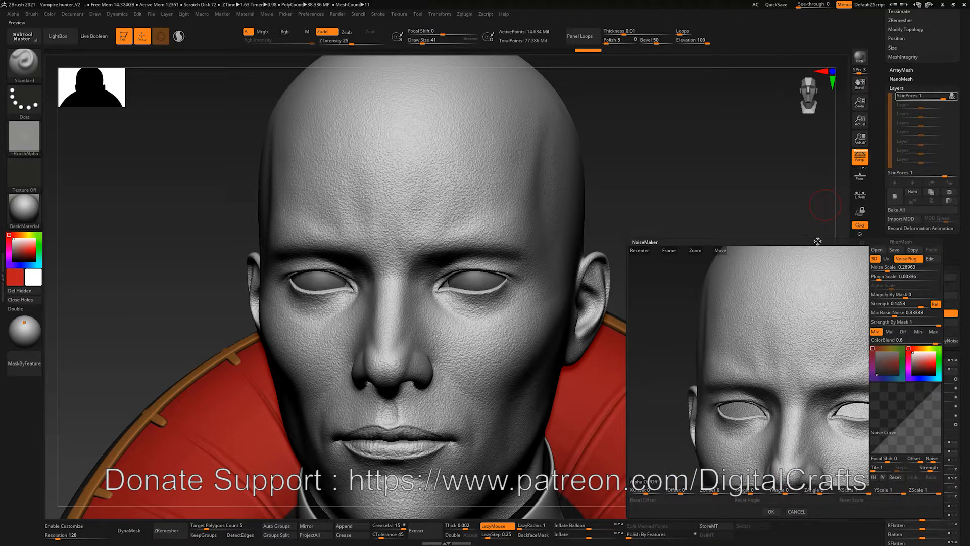
drag(880, 278, 882, 278)
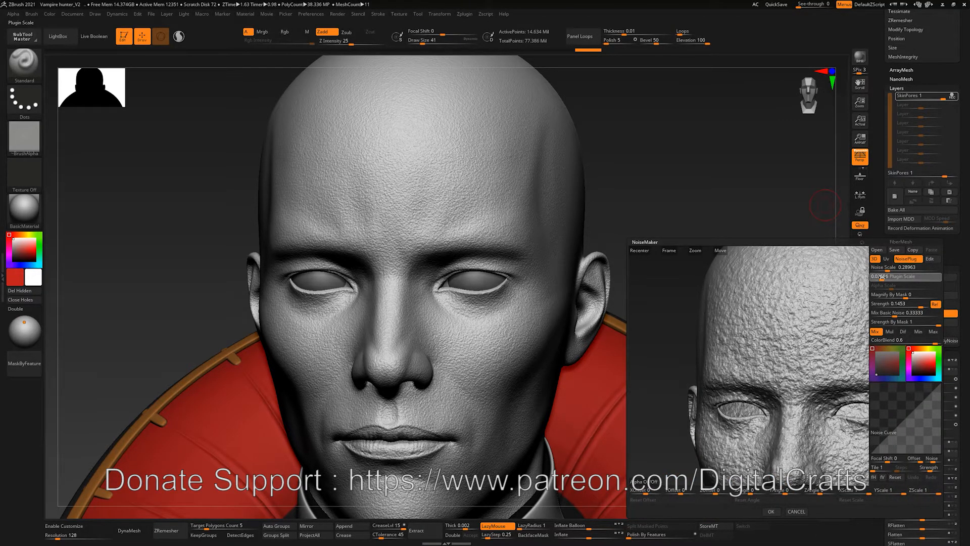
click(882, 277)
- Set the noise strength to about 0.046 and apply the noise to the head mesh
drag(910, 305, 906, 305)
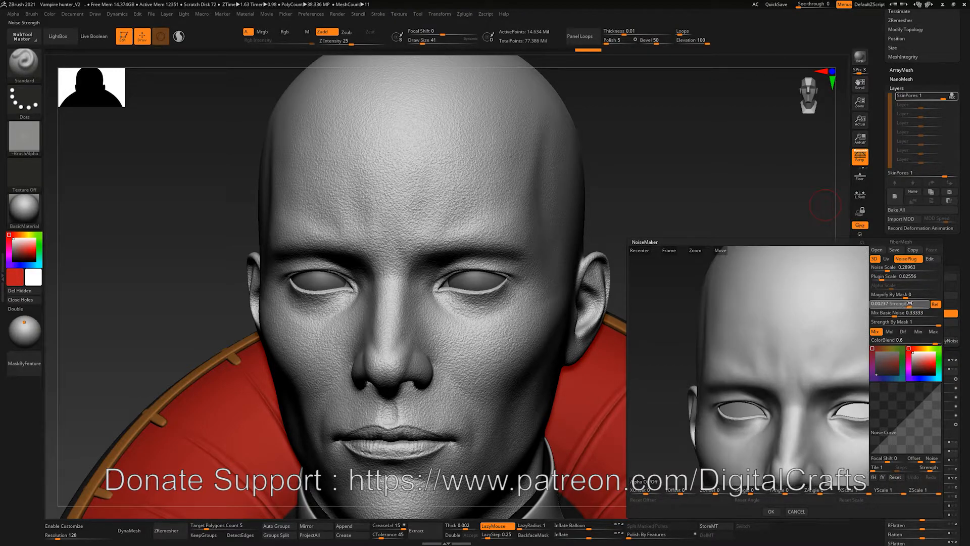
drag(917, 299, 915, 300)
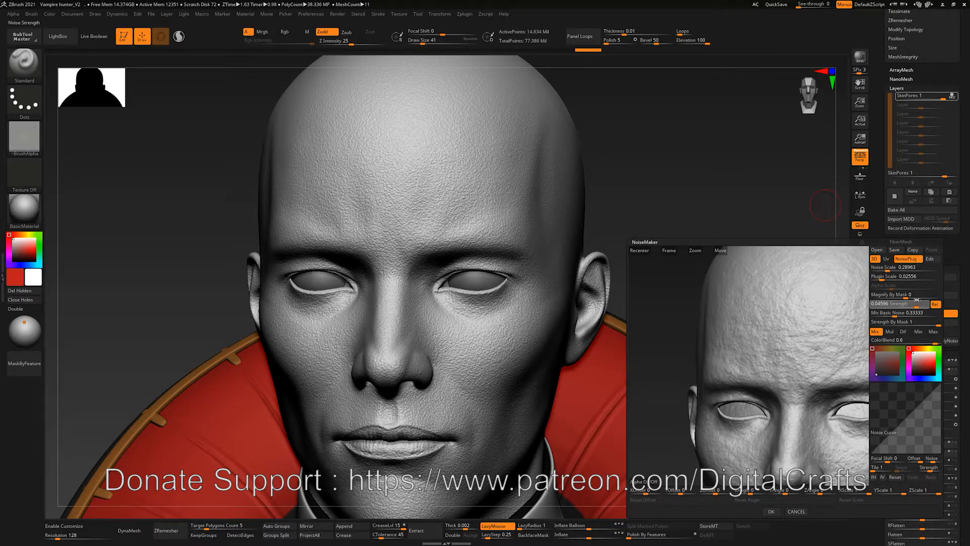
click(771, 511)
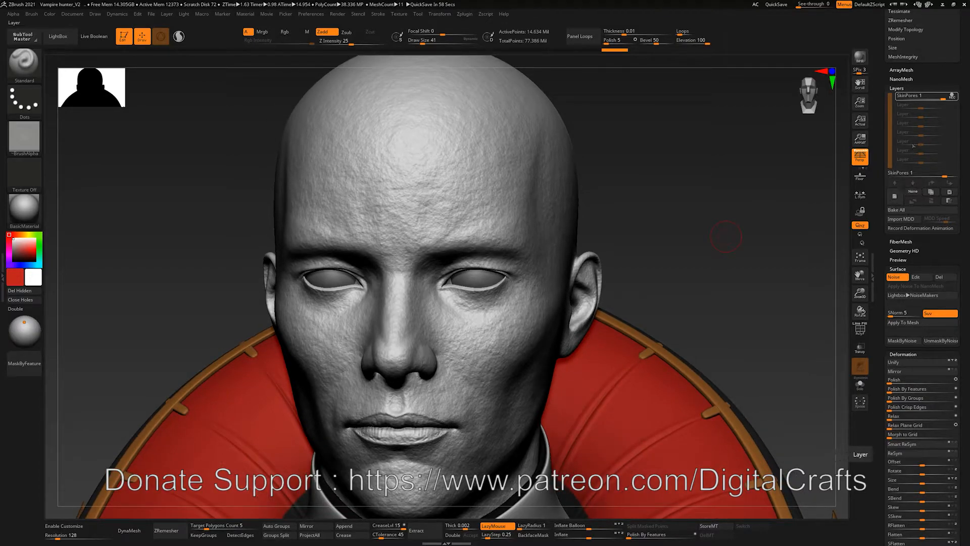
click(902, 322)
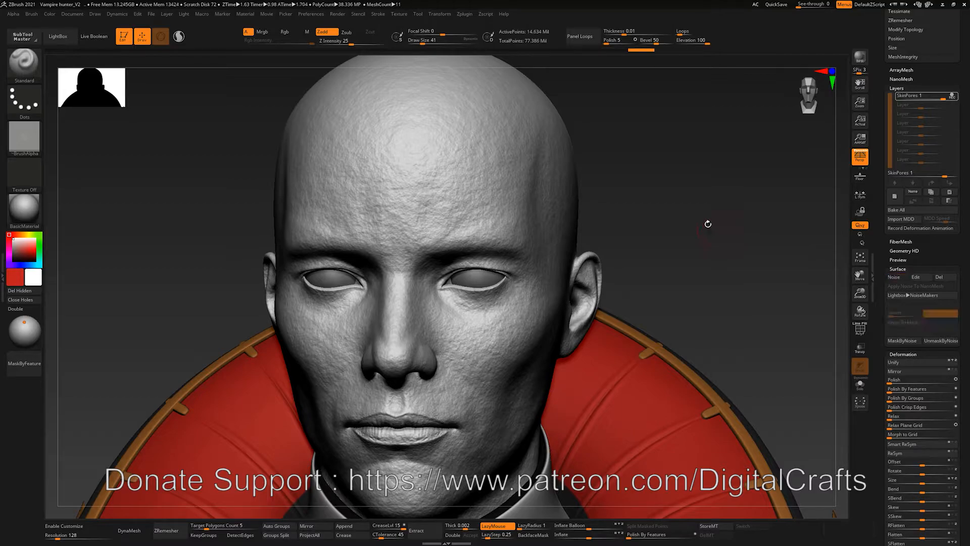
- Try different intensities for the SkinPores layer, ending at about 0.33
drag(699, 145, 711, 162)
drag(944, 99, 932, 98)
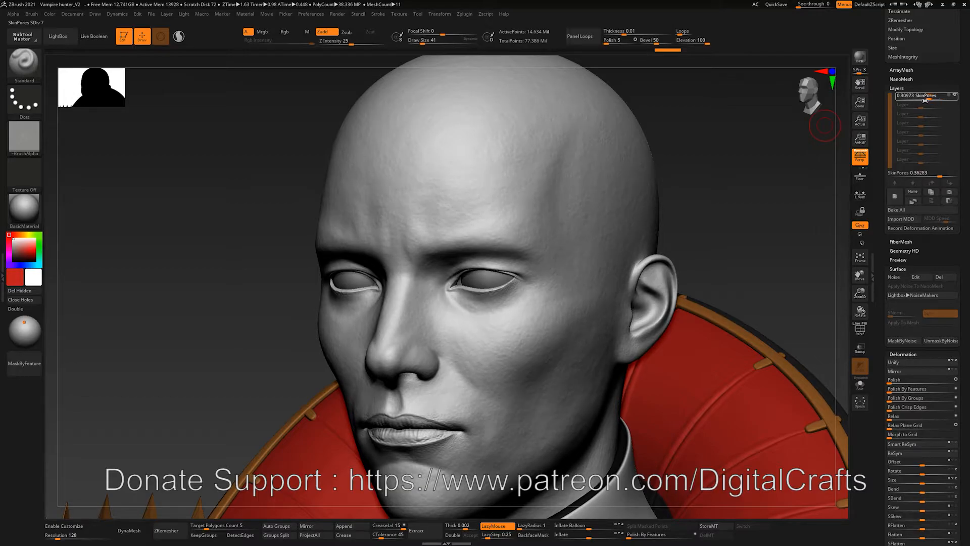
drag(924, 100, 921, 100)
drag(749, 156, 788, 169)
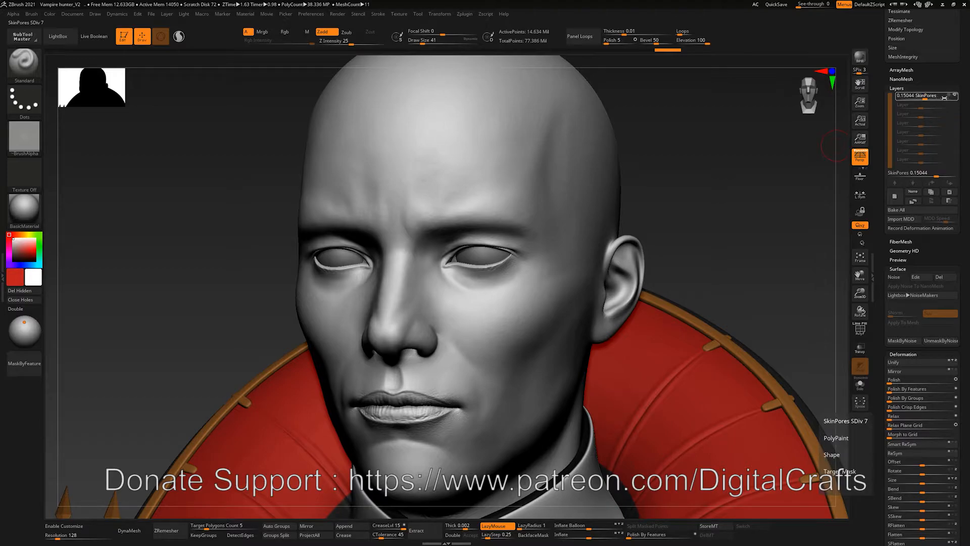
drag(955, 96, 964, 94)
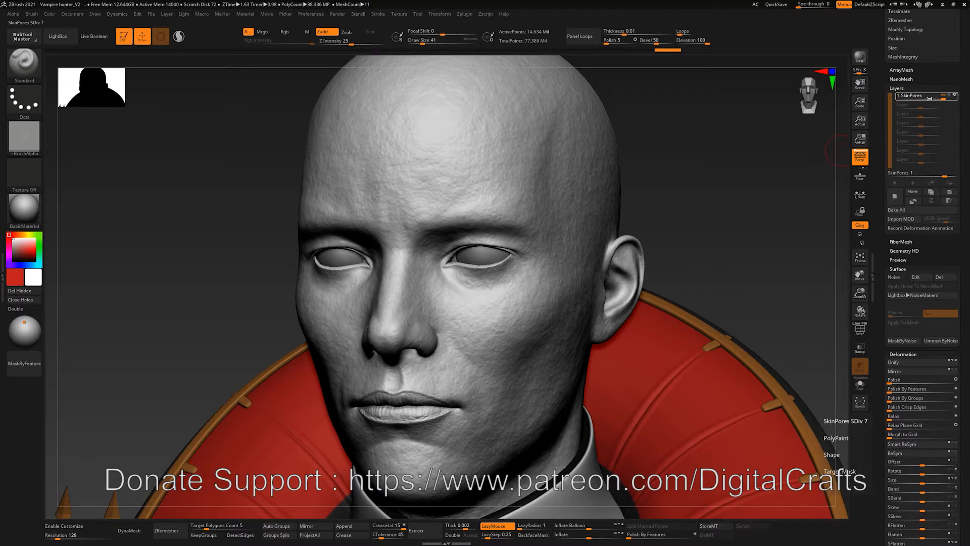
click(929, 98)
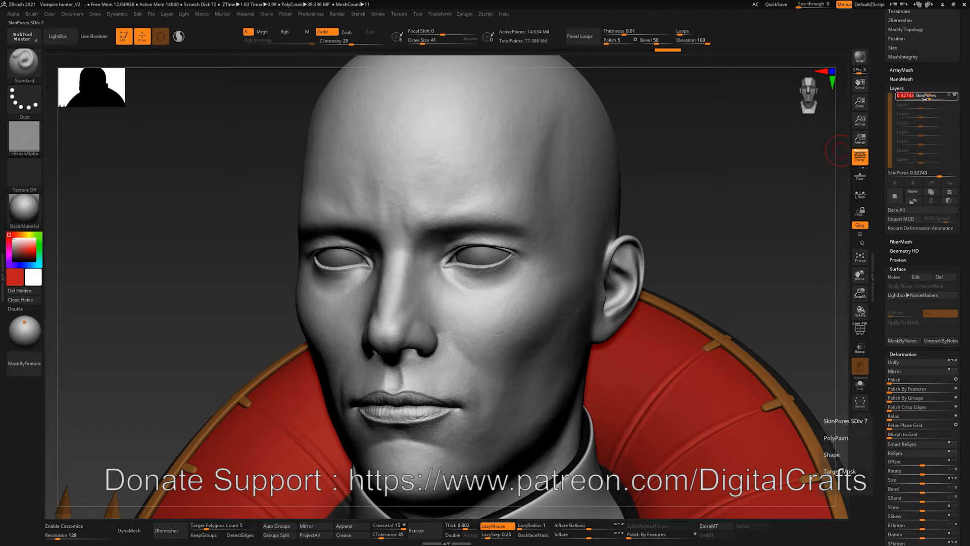
- Toggle the SkinPores layer's visibility to compare the head with and without the pore noise
click(955, 99)
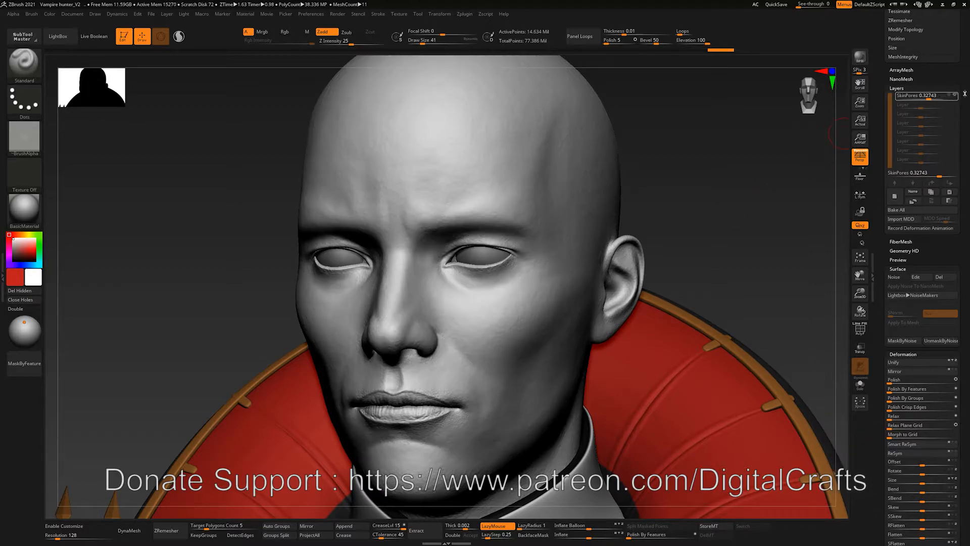
click(955, 96)
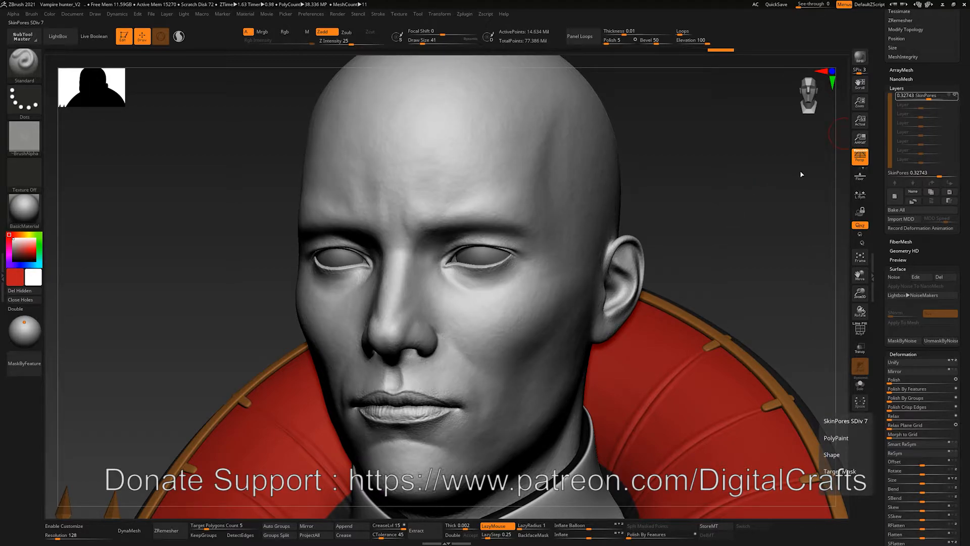
drag(758, 175, 778, 168)
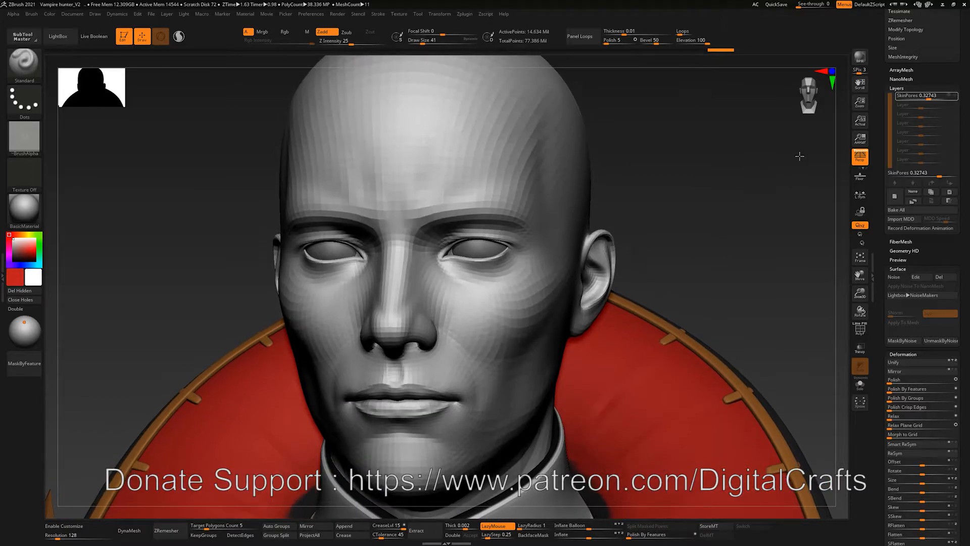
- Add another sculpting layer to the head and name it SmallSkinDetails
click(893, 197)
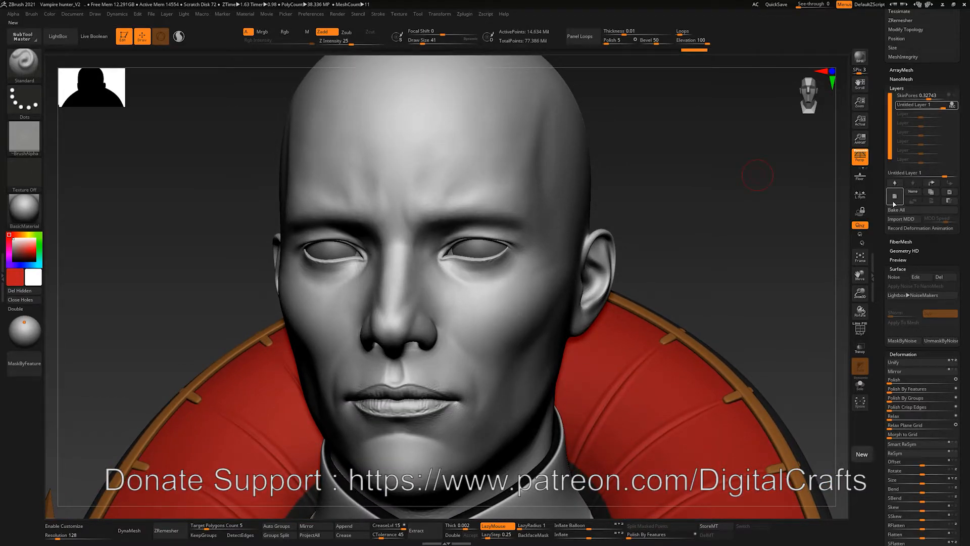
click(912, 192)
text(SmallSkinDetails)
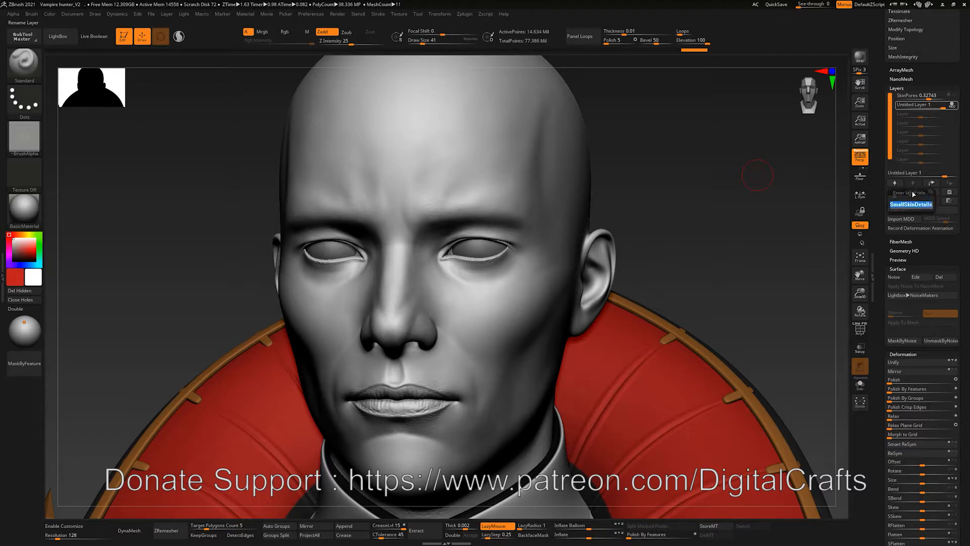
key(Return)
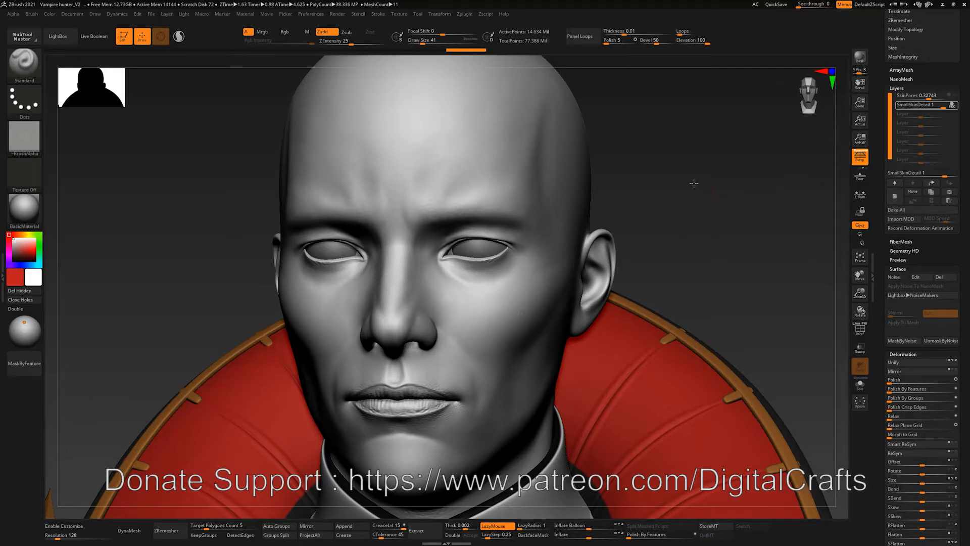
- Select the SkinPores layer and set its intensity to about 0.56
scroll(697, 180, up, 3)
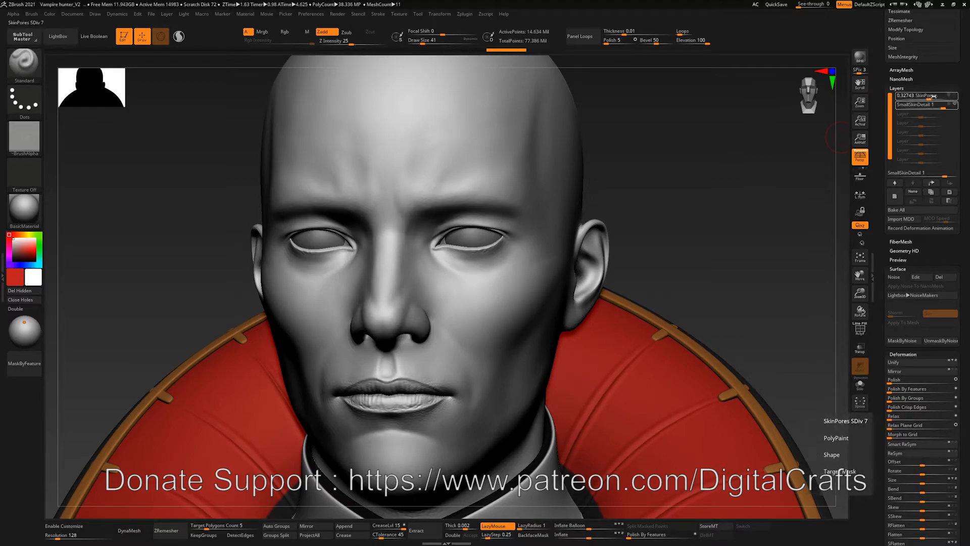
click(934, 96)
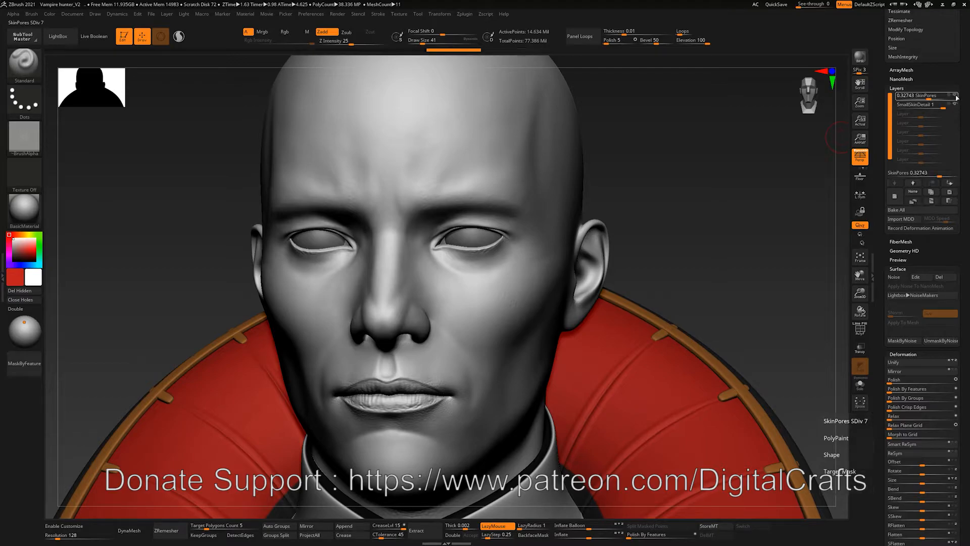
click(937, 98)
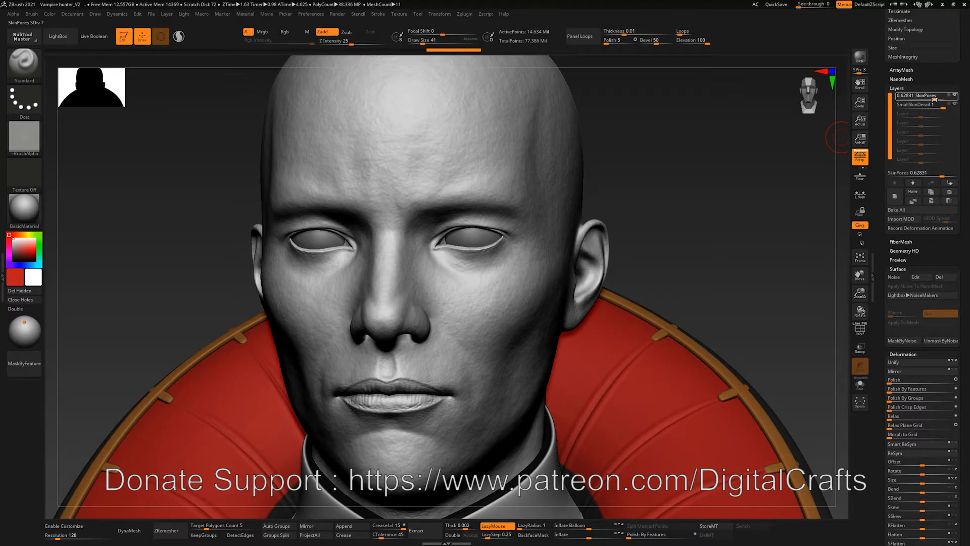
click(934, 100)
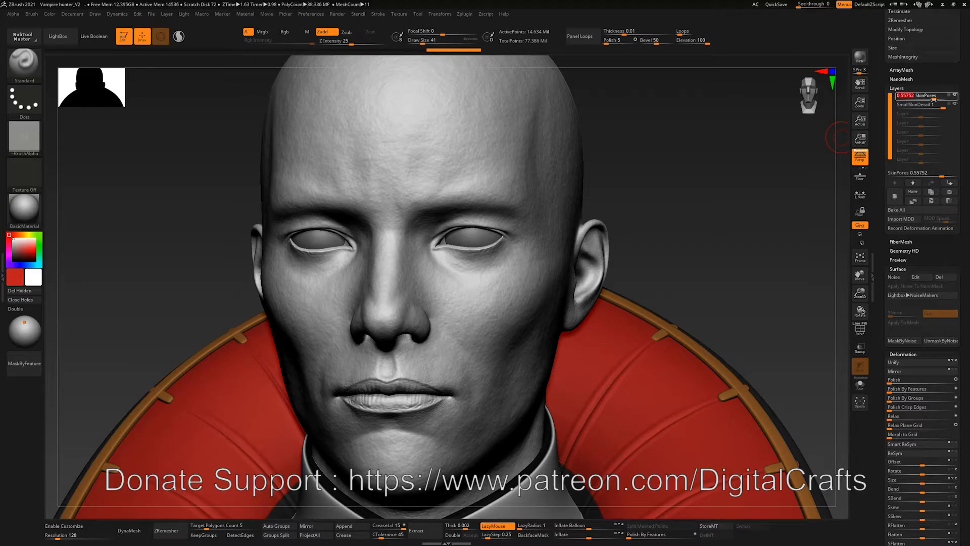
drag(743, 156, 722, 206)
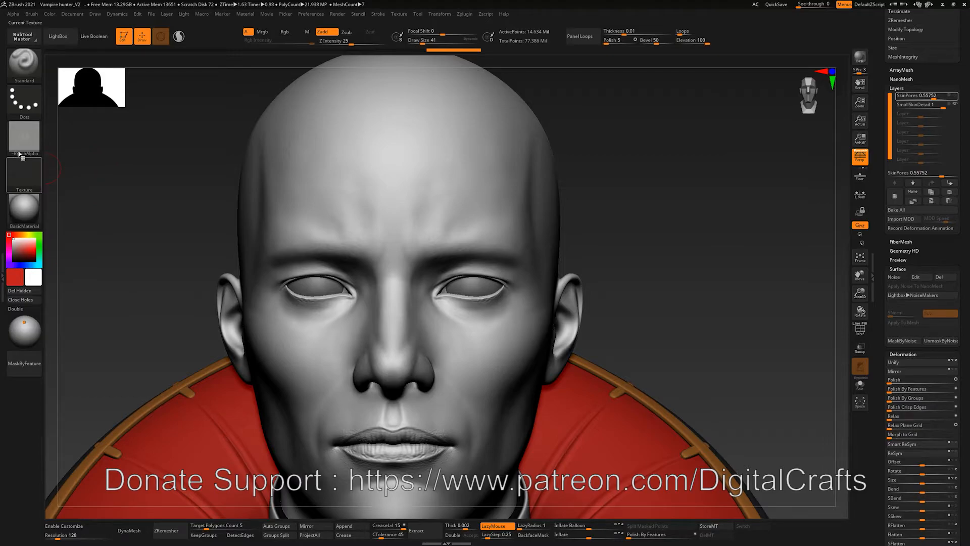
- Choose the imported skin alpha 01 and the DragRect stroke for the Standard brush
click(24, 135)
click(466, 263)
drag(101, 239, 167, 167)
click(24, 99)
click(107, 109)
- Try stamping the skin alpha at different sizes on the forehead above the brow, and undo the test stamps
alt+drag(132, 223, 131, 195)
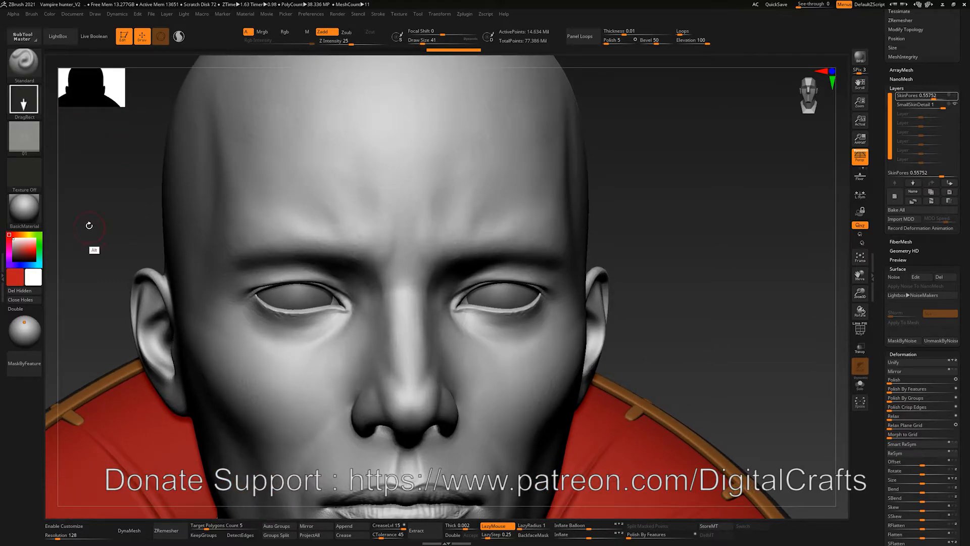
drag(90, 225, 162, 230)
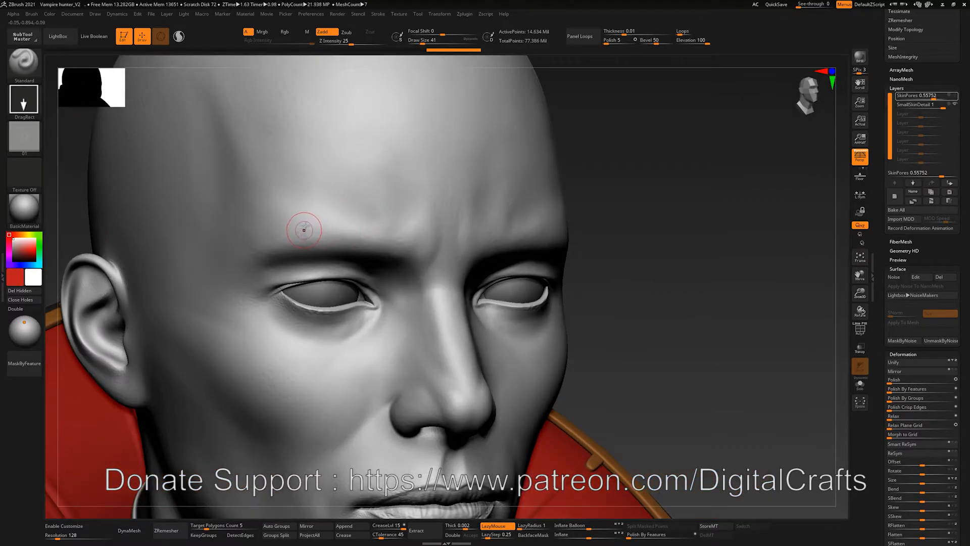
drag(305, 225, 255, 310)
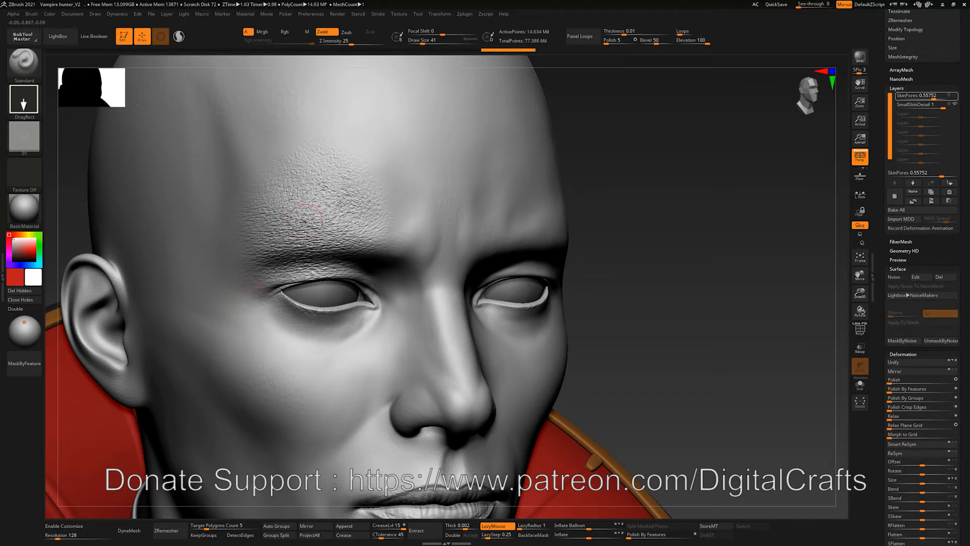
drag(638, 187, 301, 293)
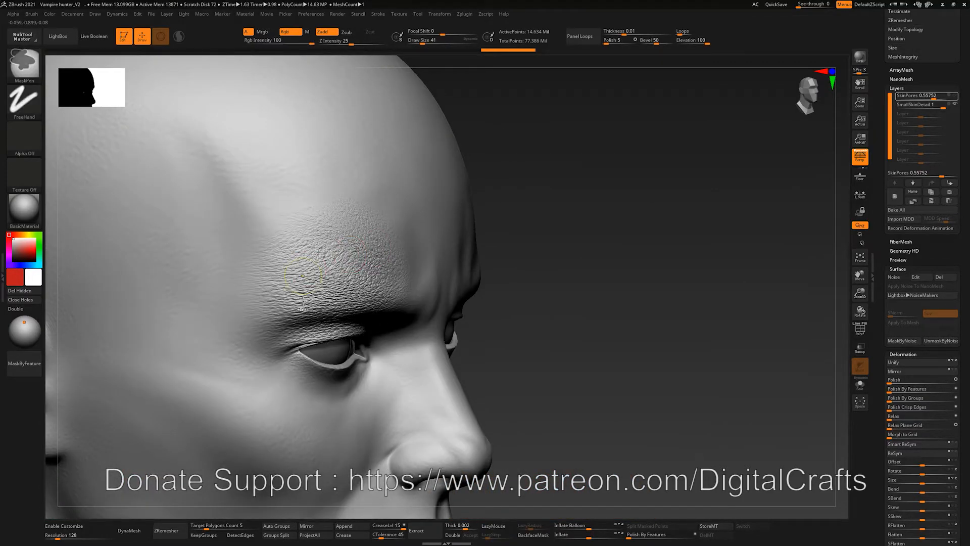
mouse_move(305, 218)
mouse_down()
mouse_move(316, 249)
mouse_move(319, 216)
mouse_move(305, 234)
mouse_move(279, 195)
mouse_up()
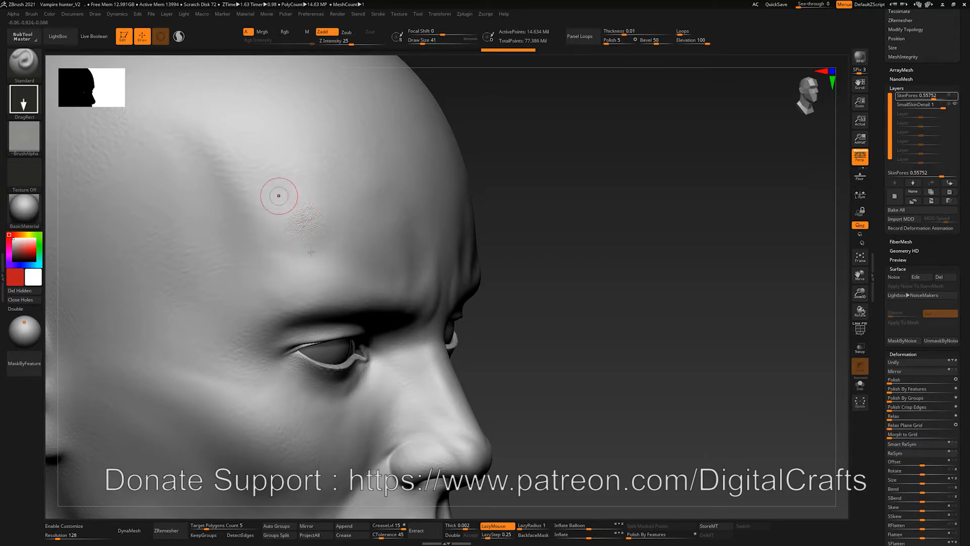
drag(304, 250, 301, 254)
key(ctrl)
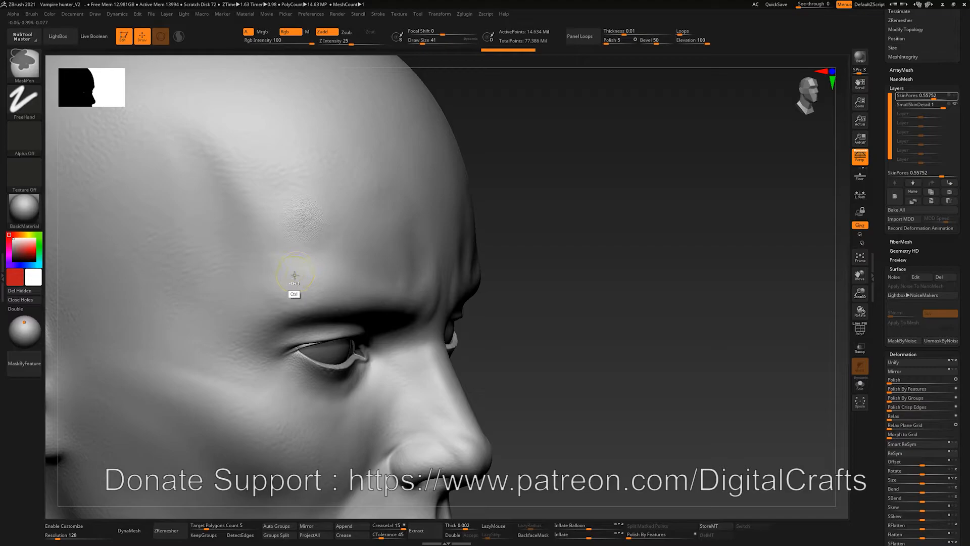
key(ctrl+z)
- Try large skin alpha stamps over one side of the forehead and around the eye, and undo them
drag(307, 283, 259, 543)
mouse_move(526, 359)
mouse_down()
mouse_move(247, 381)
mouse_move(272, 321)
mouse_up()
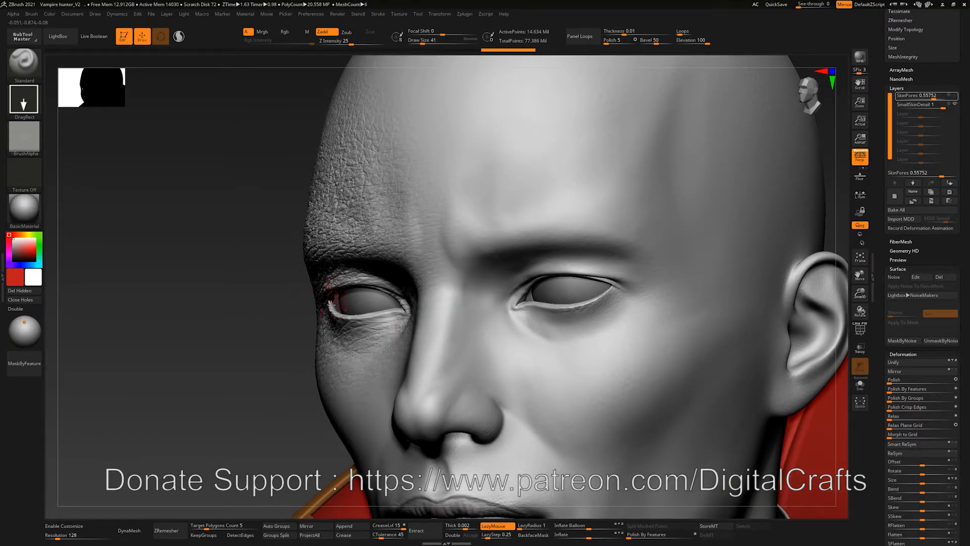
mouse_move(289, 323)
mouse_down()
mouse_move(216, 320)
mouse_move(339, 294)
mouse_up()
drag(522, 304, 576, 275)
drag(194, 247, 212, 281)
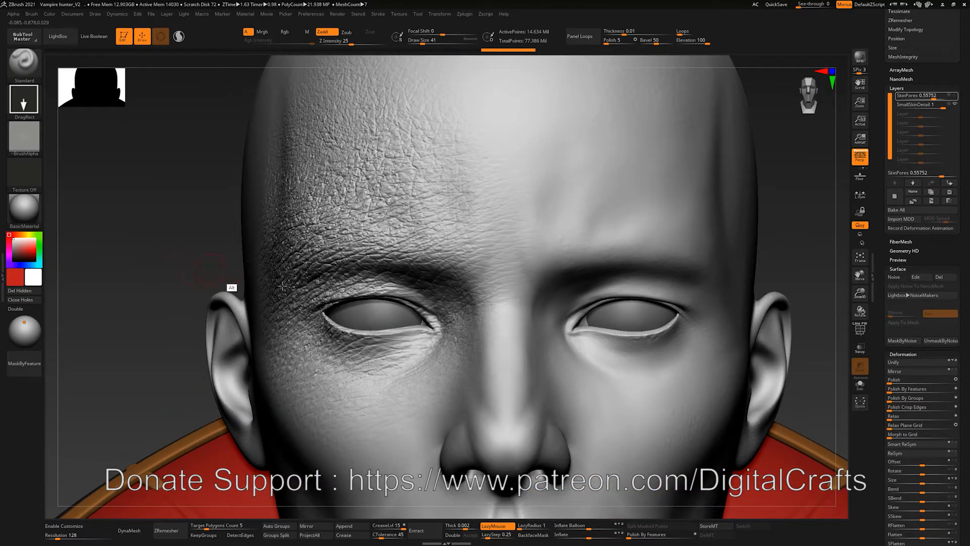
key(ctrl+z)
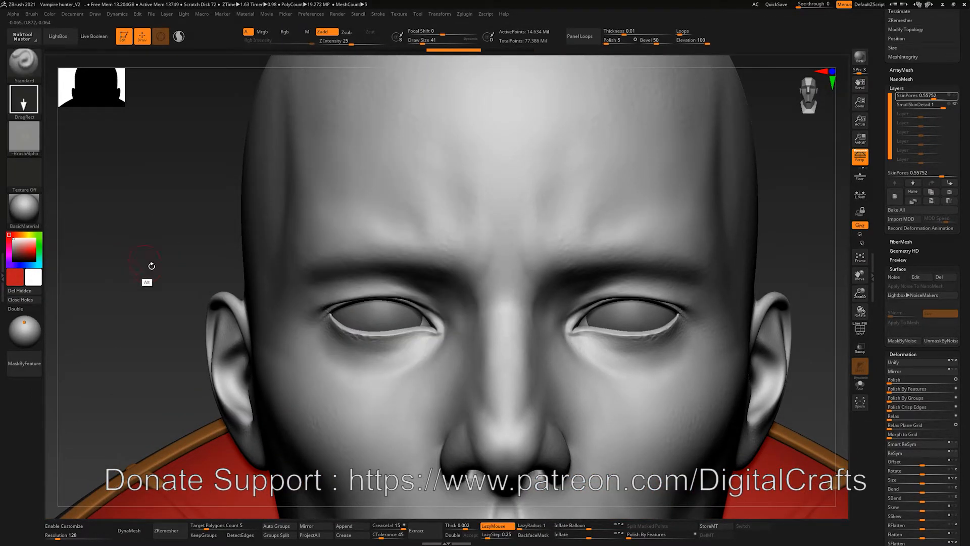
- Try the Surface details mode on the current skin alpha and switch it off again
drag(150, 264, 132, 260)
click(13, 14)
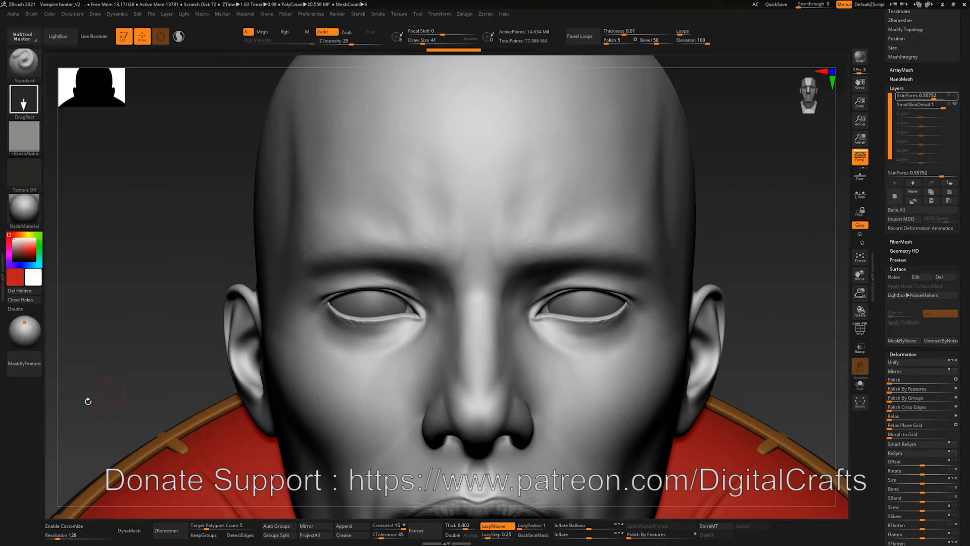
click(13, 13)
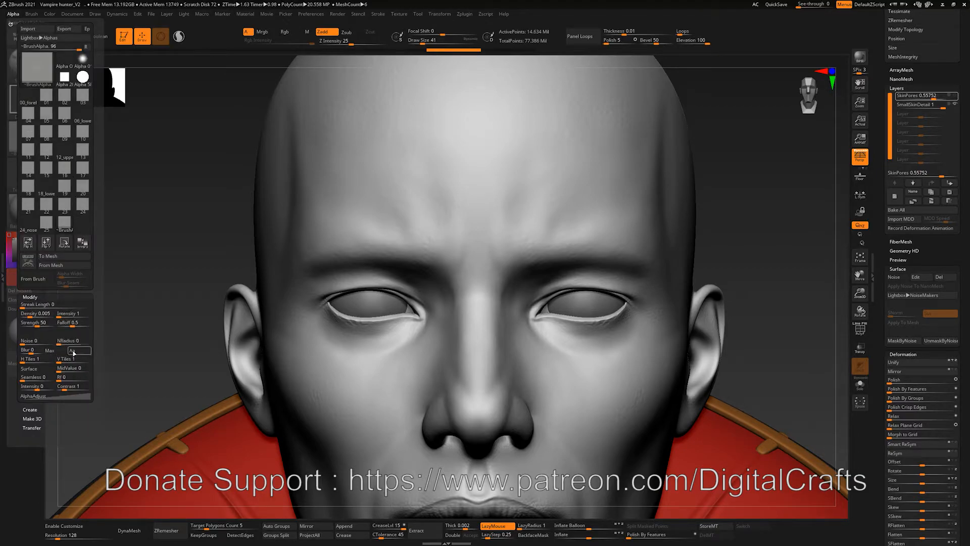
click(43, 372)
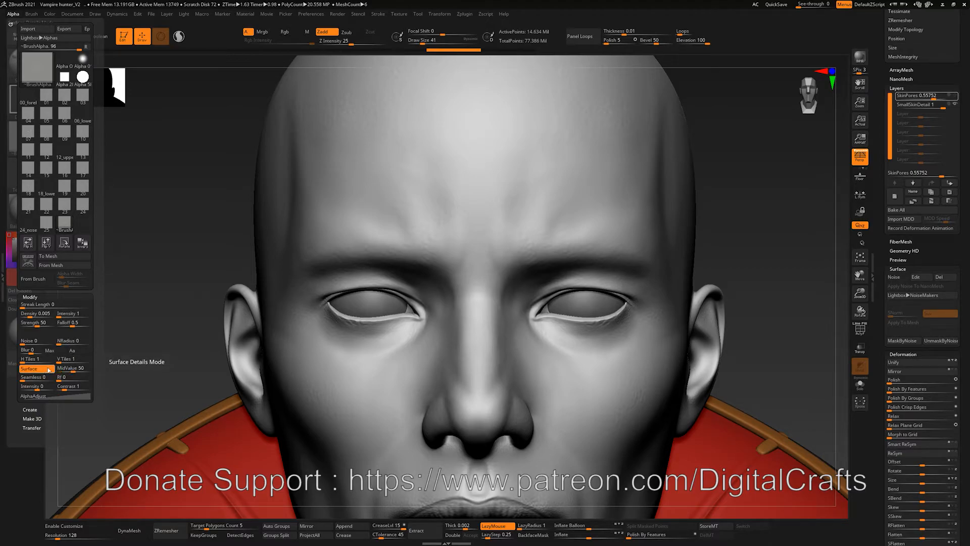
click(50, 372)
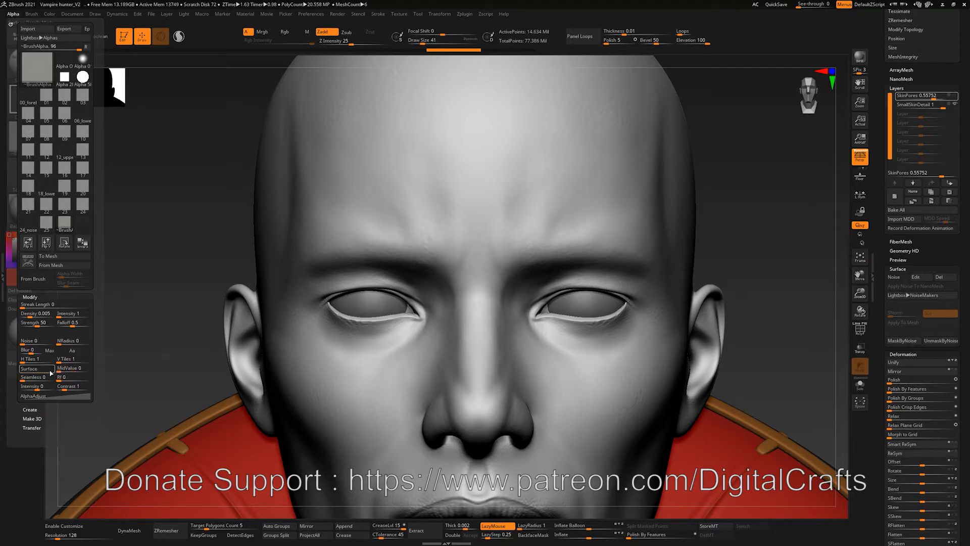
- Turn the Surface mode back on for the current skin alpha
click(50, 370)
click(49, 371)
click(49, 371)
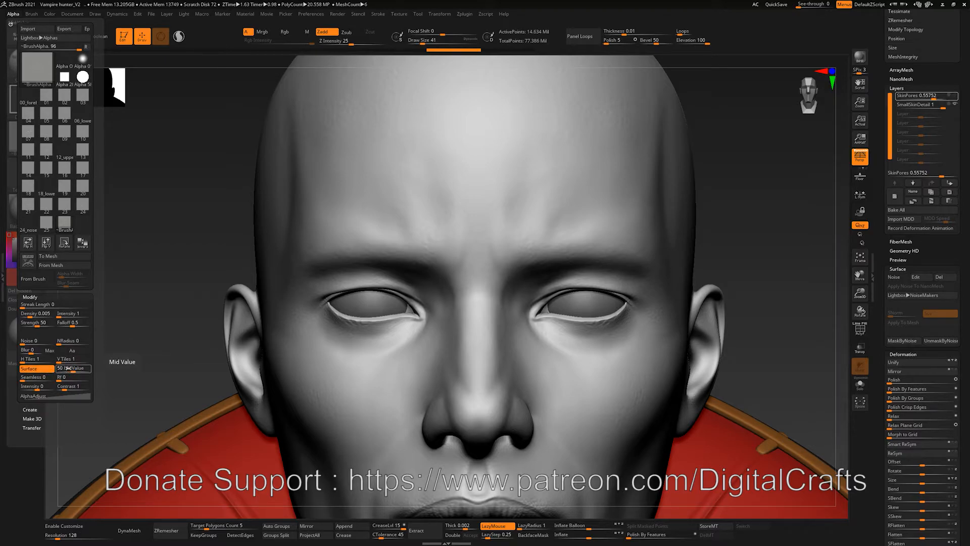
- Try a skin alpha stamp over the brow and outer eye and check it from several angles
drag(184, 277, 193, 226)
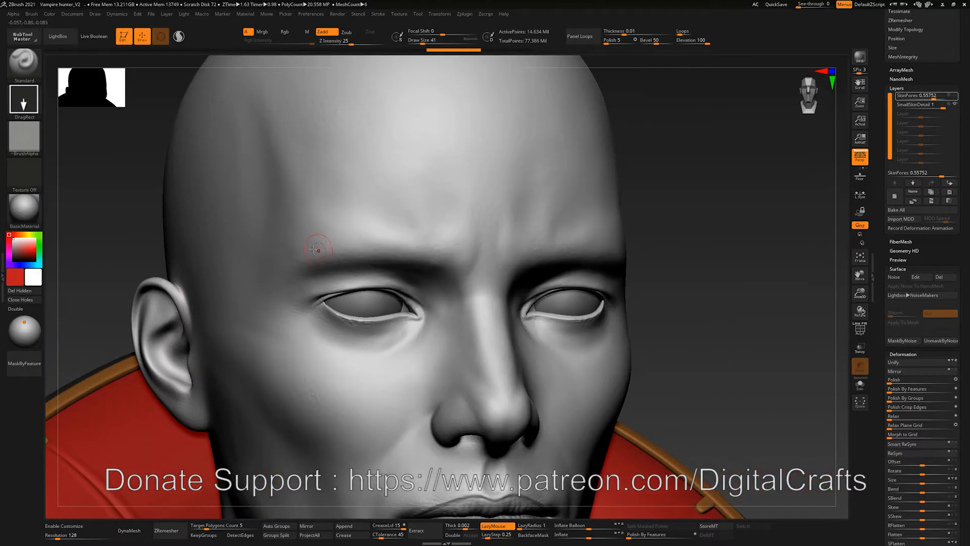
drag(317, 245, 330, 328)
drag(658, 264, 472, 275)
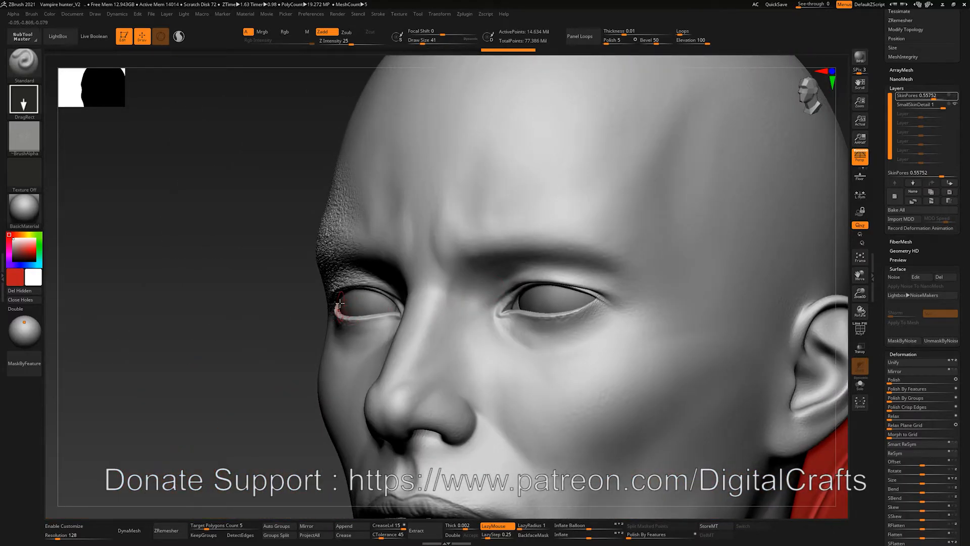
shift+drag(259, 300, 275, 327)
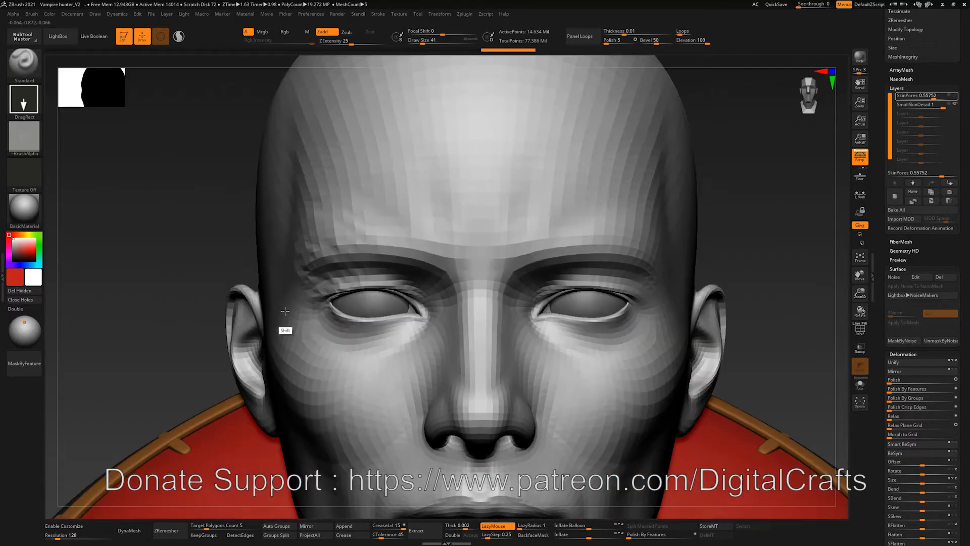
alt+drag(725, 202, 656, 175)
drag(587, 210, 581, 224)
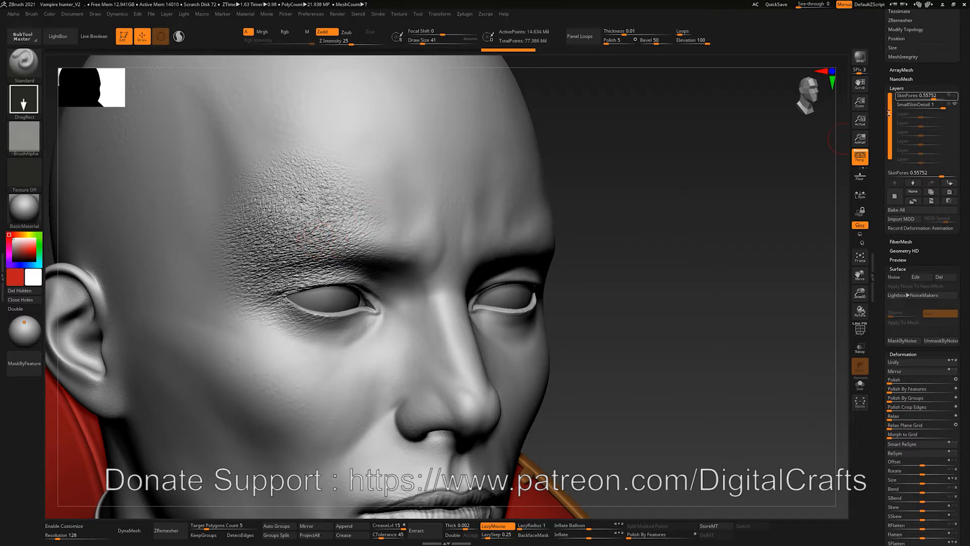
- Start recording on the SmallSkinDetail layer and lower the brush's Z Intensity to 16
click(947, 105)
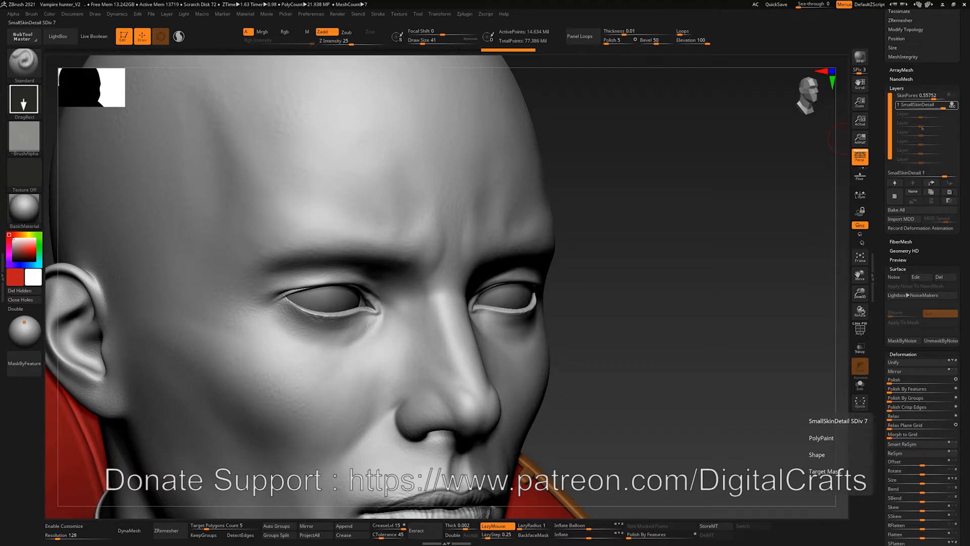
alt+drag(628, 225, 668, 235)
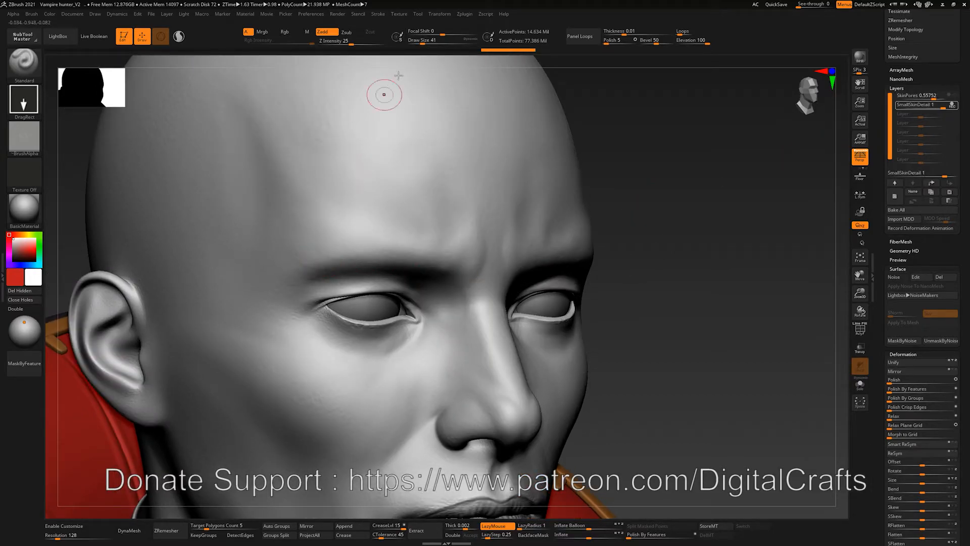
drag(352, 43, 347, 42)
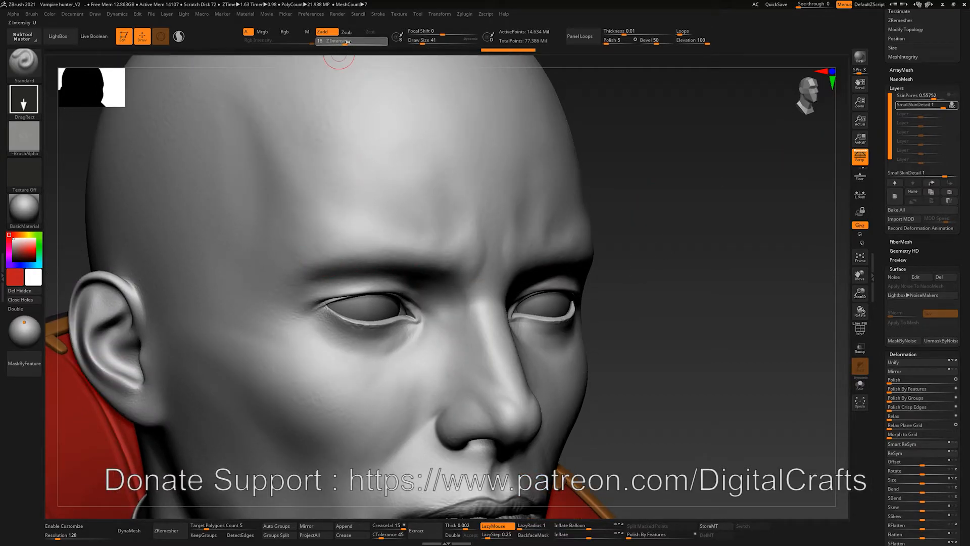
- Stamp the skin alpha over the brow, temple and outer forehead on one side, undoing unwanted stamps
drag(314, 258, 317, 334)
key(ctrl+z)
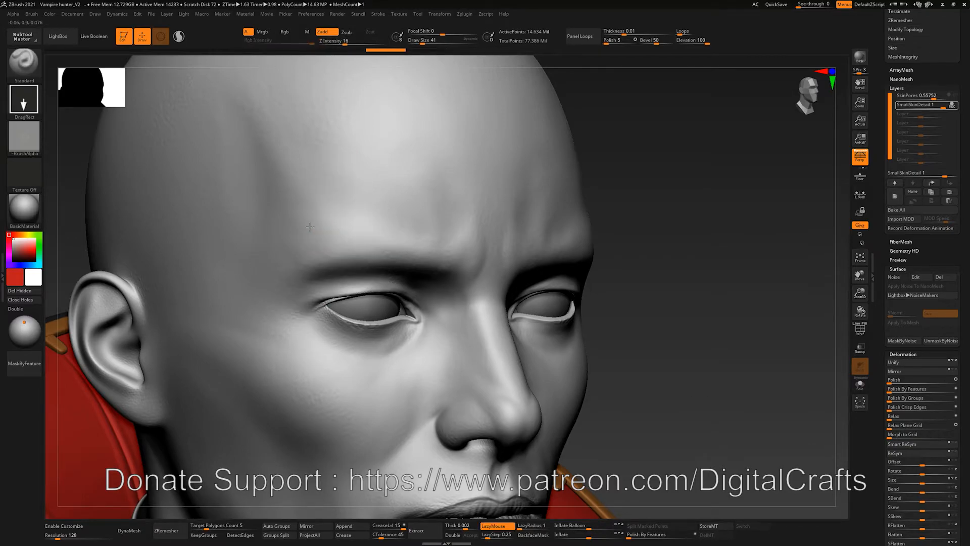
drag(310, 227, 310, 322)
key(ctrl+z)
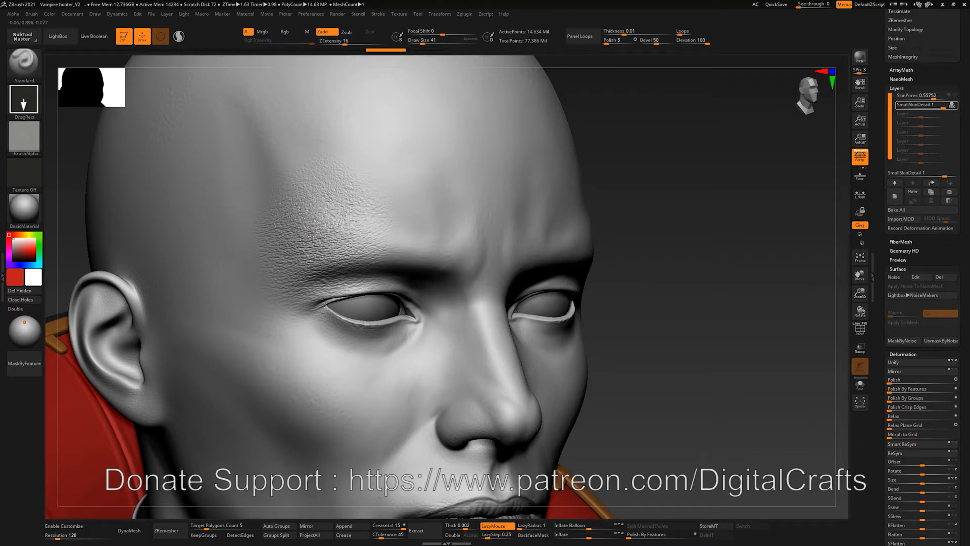
drag(305, 283, 265, 265)
mouse_move(286, 158)
mouse_down()
mouse_move(292, 188)
mouse_move(235, 246)
mouse_up()
- Choose skin alpha 02 and stamp it above the inner brow on the same side of the forehead
drag(665, 173, 617, 138)
click(23, 137)
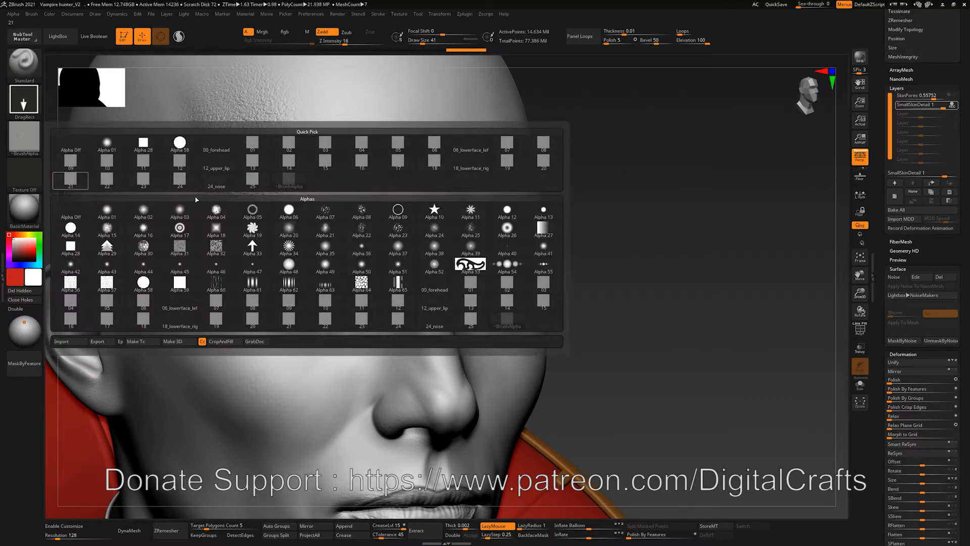
click(284, 142)
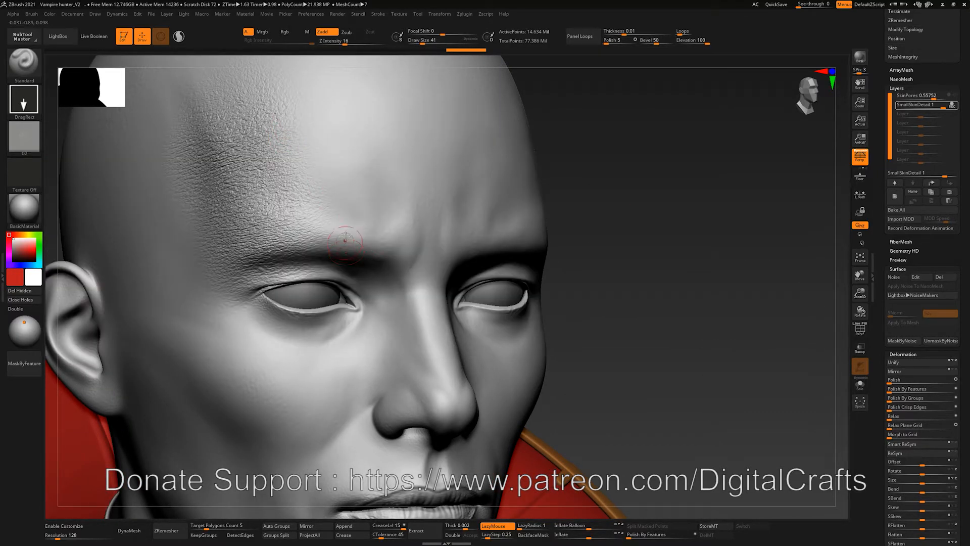
drag(342, 233, 347, 298)
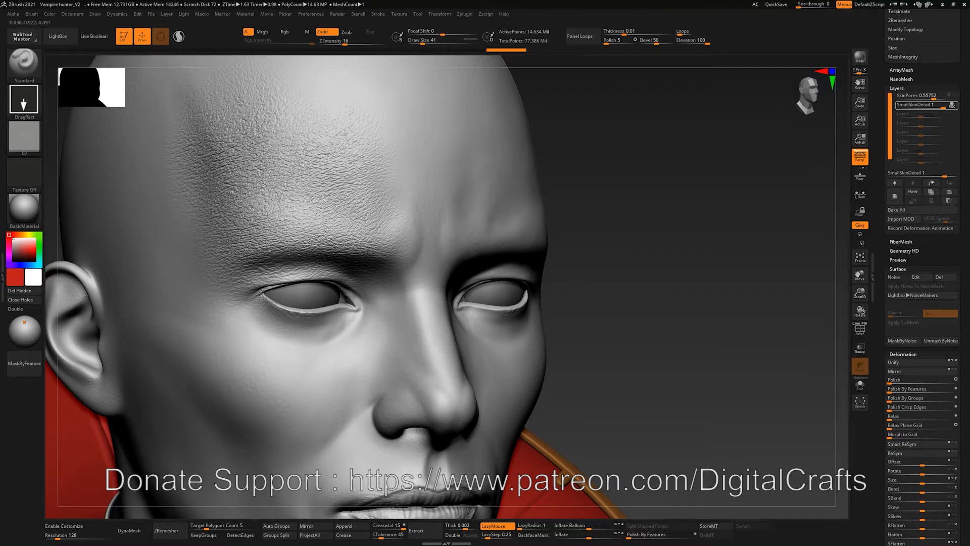
key(ctrl)
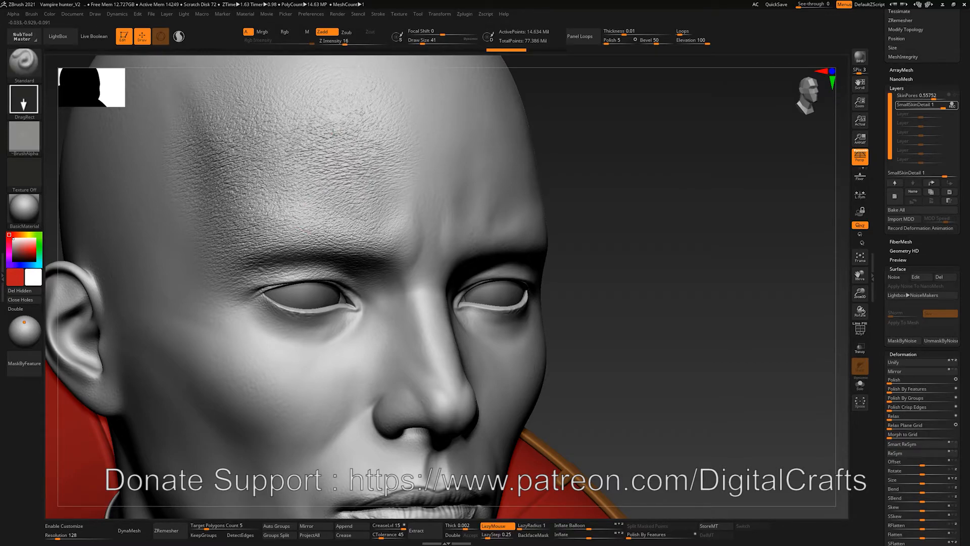
- Choose another imported skin alpha and stamp it on the centre of the forehead, undoing a poor attempt
drag(639, 245, 595, 221)
drag(660, 240, 638, 223)
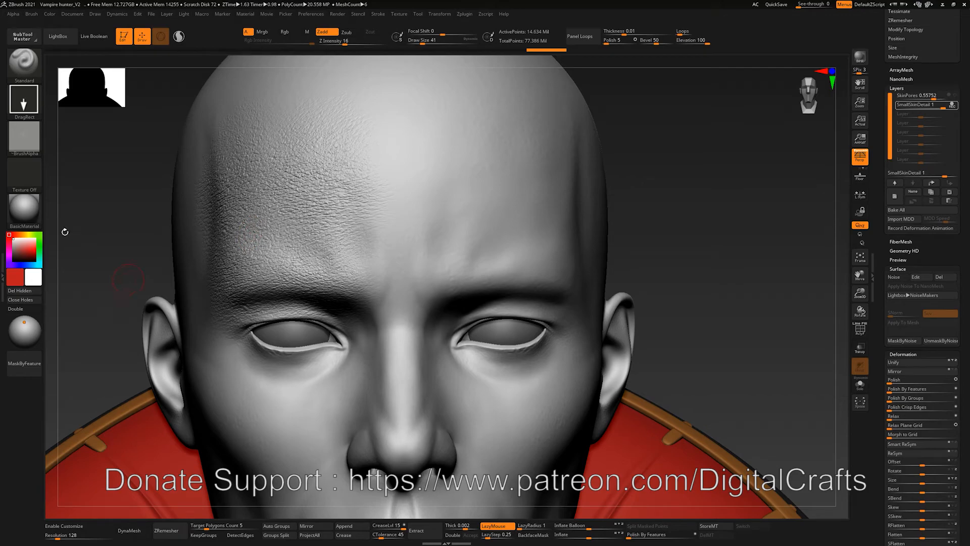
click(24, 137)
click(321, 151)
drag(392, 158, 389, 172)
key(ctrl+z)
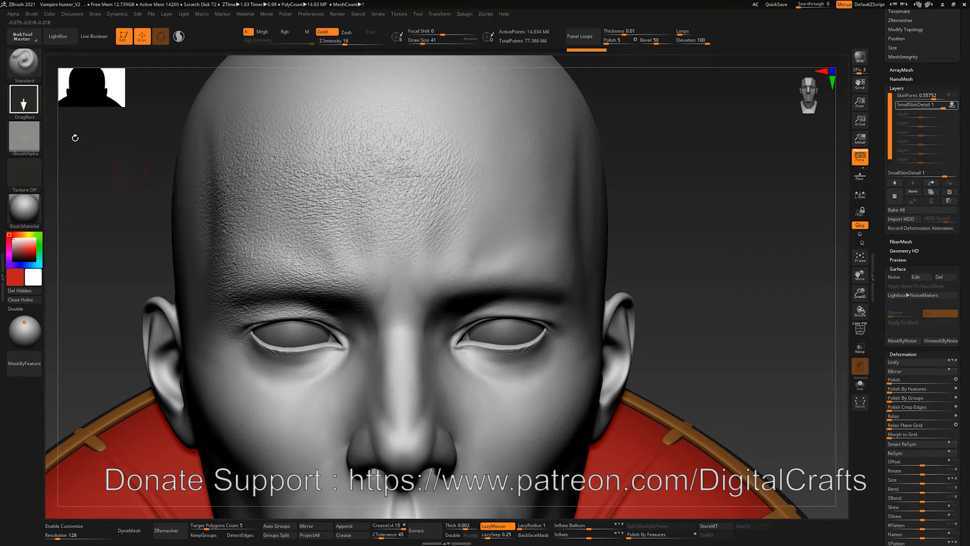
- Switch through further skin alphas, including 05, and stamp across the rest of the forehead down to the brows
click(24, 136)
click(353, 154)
drag(713, 244, 652, 151)
click(24, 138)
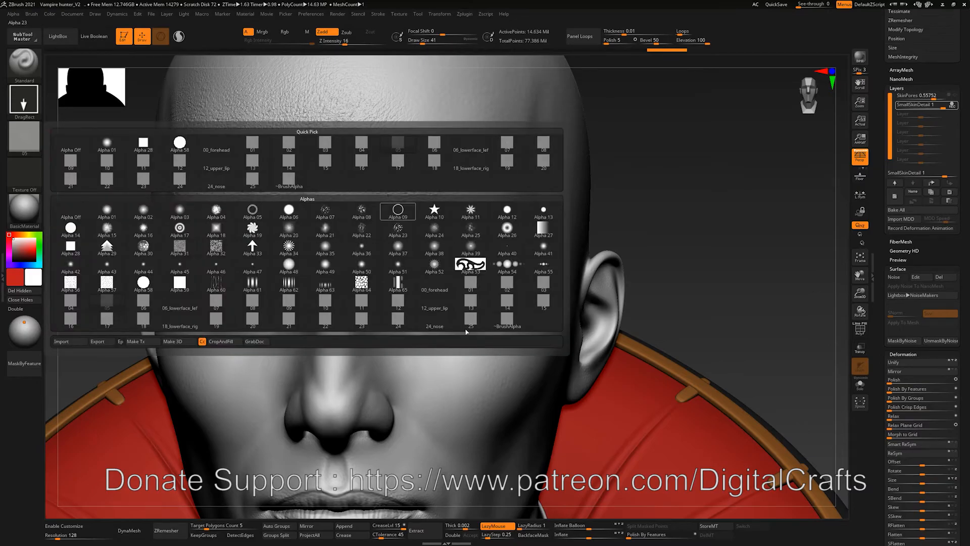
click(472, 262)
drag(708, 192, 651, 218)
click(24, 138)
click(354, 155)
drag(450, 159, 498, 188)
drag(672, 227, 635, 212)
drag(286, 244, 291, 209)
drag(672, 228, 697, 242)
- Choose another skin alpha, mask the upper eyelid and brow area, stamp beneath the eye, and clear the mask
click(24, 137)
drag(419, 256, 434, 276)
drag(398, 244, 417, 252)
key(ctrl+z)
key(ctrl+z)
mouse_move(325, 225)
ctrl+mouse_down()
mouse_move(429, 202)
mouse_move(473, 209)
ctrl+mouse_up()
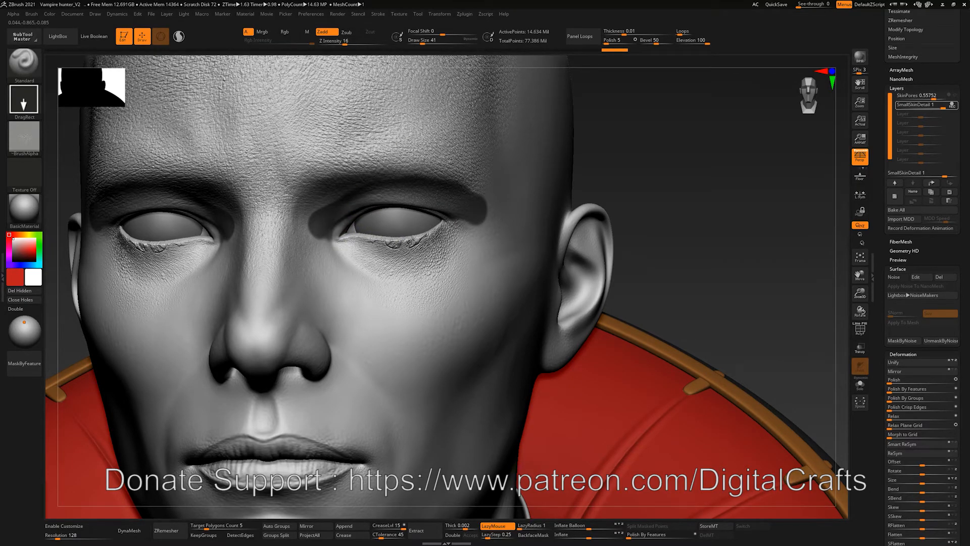
drag(413, 240, 419, 244)
ctrl+drag(677, 167, 707, 202)
- Choose another skin alpha and stamp it over the inner cheek beside the nose
alt+drag(677, 228, 657, 192)
click(34, 151)
click(214, 183)
drag(365, 247, 386, 280)
drag(677, 227, 662, 222)
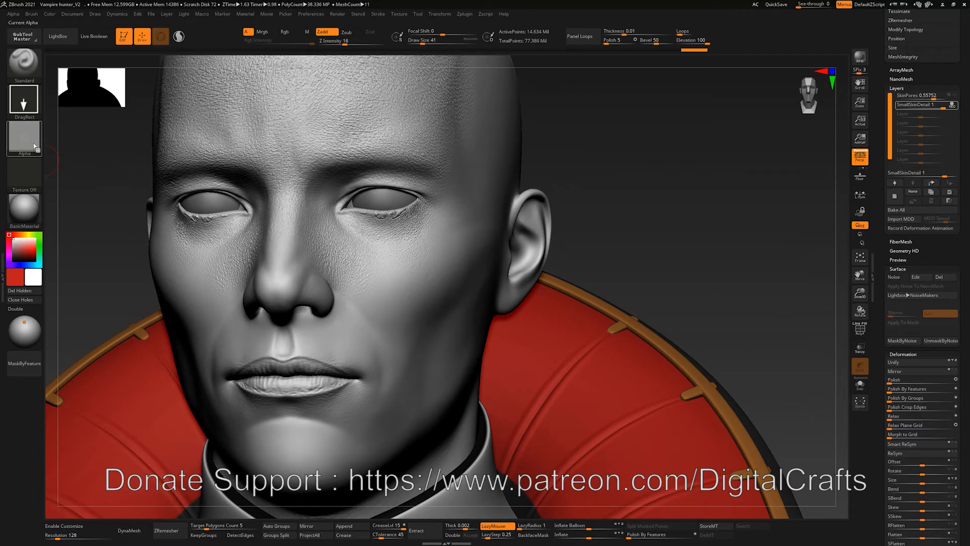
- Choose skin alpha 11 and stamp it over the outer cheek and jaw, undoing one misplaced stamp
drag(581, 222, 657, 147)
click(31, 144)
click(143, 180)
drag(677, 228, 652, 223)
drag(411, 324, 435, 359)
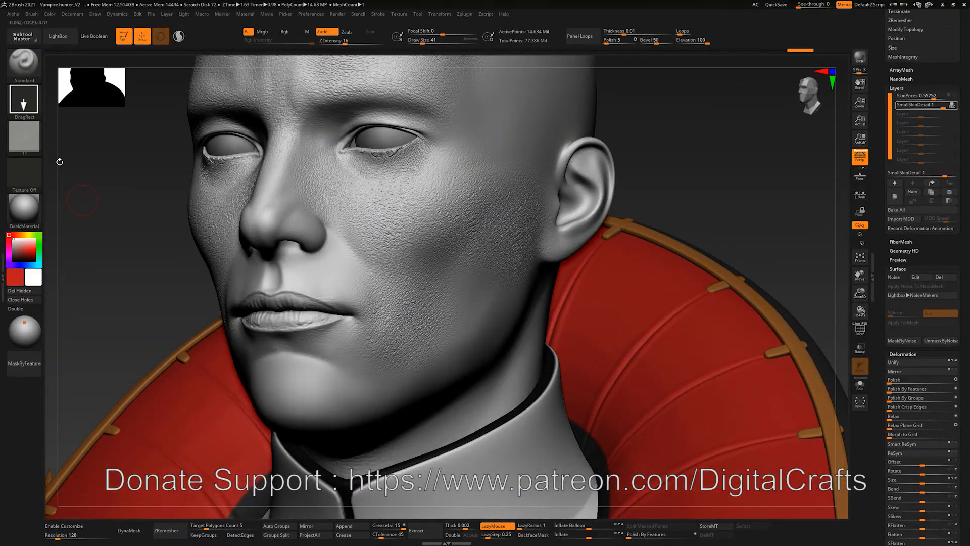
drag(59, 162, 76, 152)
key(ctrl+z)
mouse_move(465, 303)
mouse_down()
mouse_move(481, 324)
mouse_move(514, 319)
mouse_up()
drag(629, 156, 659, 154)
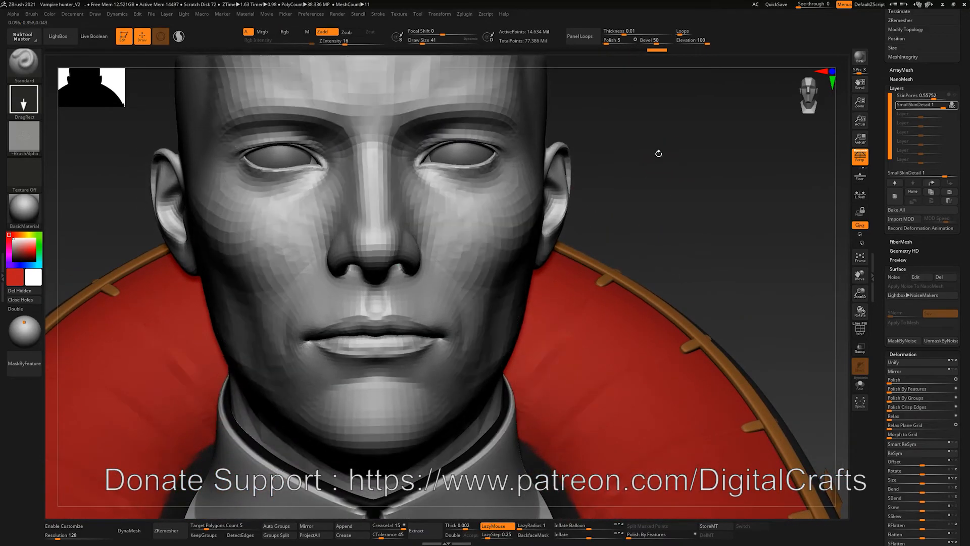
- Mask the lips and chin, then stamp skin alphas over the area between the nose and upper lip
mouse_move(360, 341)
ctrl+mouse_down()
mouse_move(347, 340)
mouse_move(357, 327)
ctrl+mouse_up()
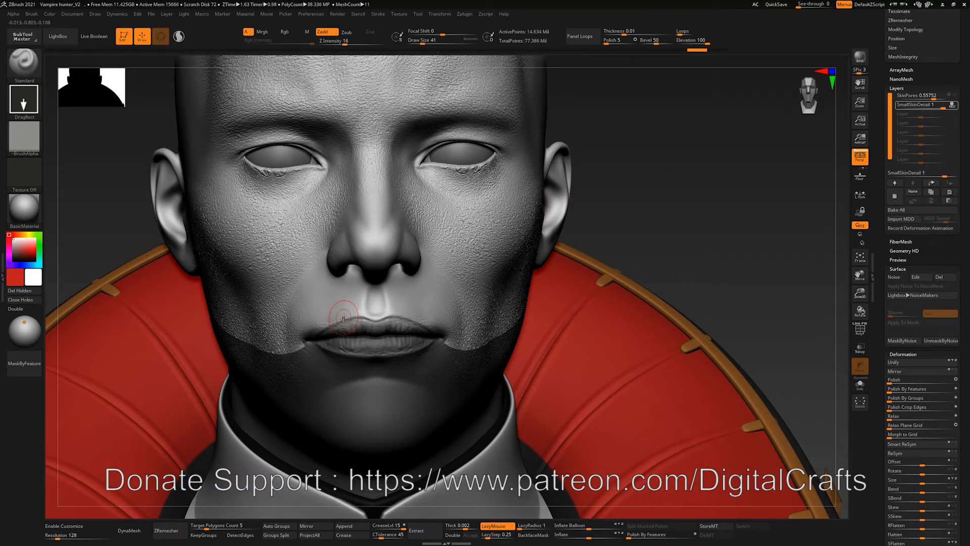
alt+drag(601, 202, 591, 172)
key(ctrl+z)
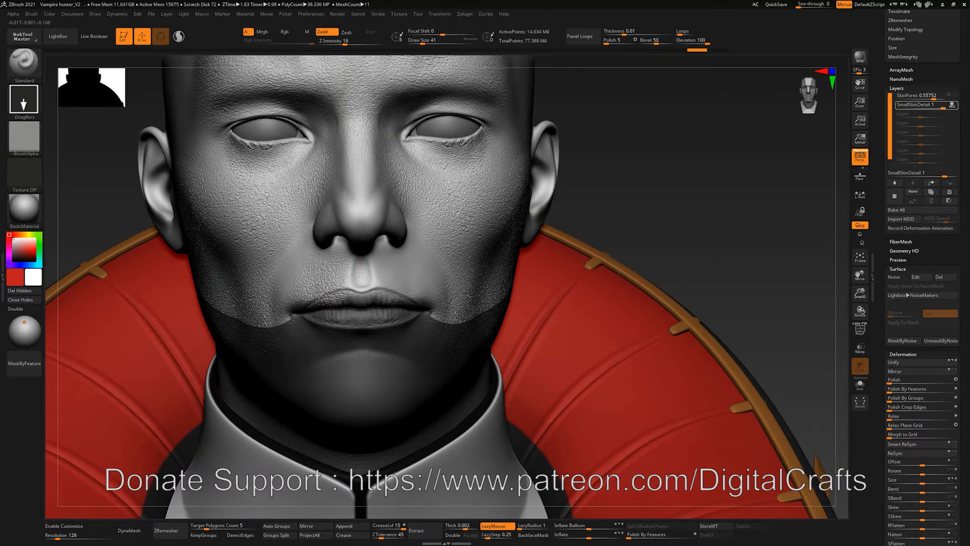
drag(323, 289, 339, 306)
alt+drag(605, 195, 589, 167)
click(30, 138)
click(177, 324)
drag(349, 268, 361, 284)
- Invert the mask, stamp skin detail around the lower mouth corner, and clear the mask
drag(629, 148, 604, 151)
mouse_move(626, 114)
mouse_down()
mouse_move(645, 110)
mouse_move(633, 108)
mouse_move(627, 132)
mouse_up()
ctrl+click(627, 132)
drag(290, 299, 281, 293)
alt+drag(638, 148, 642, 113)
ctrl+drag(642, 114, 657, 133)
- Stamp further skin alphas, including 17, over the chin and both sides of the lower jaw
click(25, 138)
click(362, 162)
drag(273, 347, 262, 333)
click(25, 137)
click(431, 163)
drag(324, 346, 324, 374)
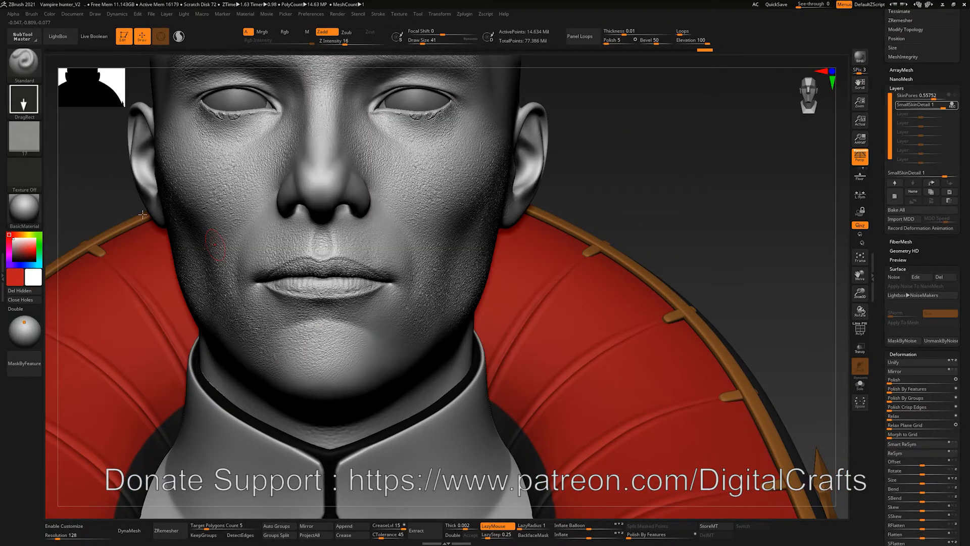
drag(652, 147, 636, 145)
alt+drag(636, 146, 637, 119)
drag(376, 308, 391, 328)
- Stamp the current skin alpha over the inner and outer cheek below the eye
drag(638, 138, 638, 108)
alt+drag(638, 151, 571, 177)
drag(346, 238, 371, 273)
drag(410, 299, 458, 333)
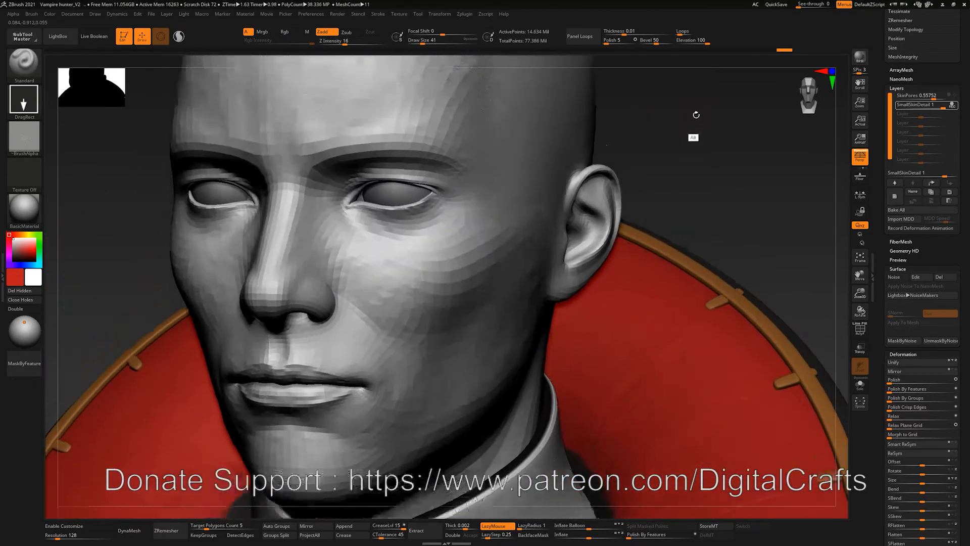
- Stop recording the SmallSkinDetail layer and lower its intensity to about 0.43
alt+drag(696, 112, 596, 165)
key(f)
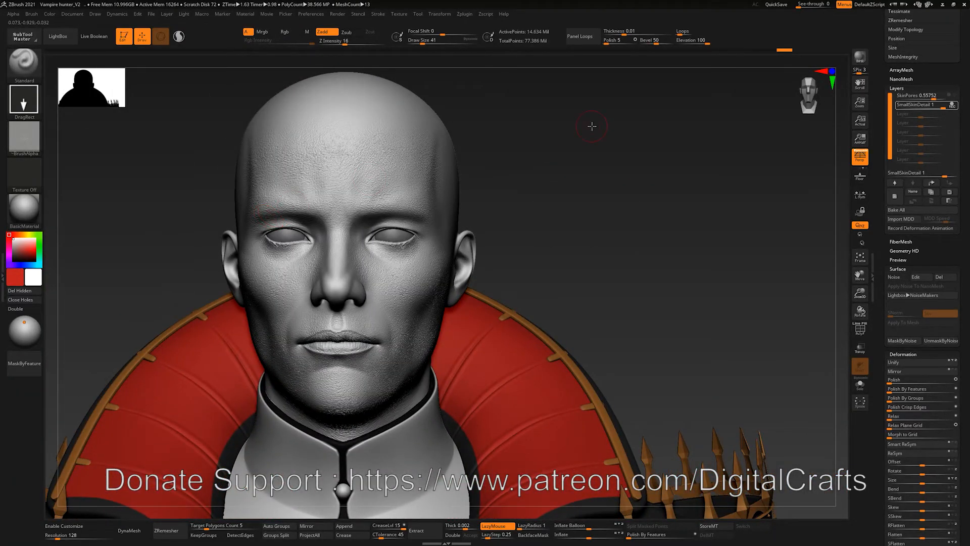
drag(587, 124, 678, 147)
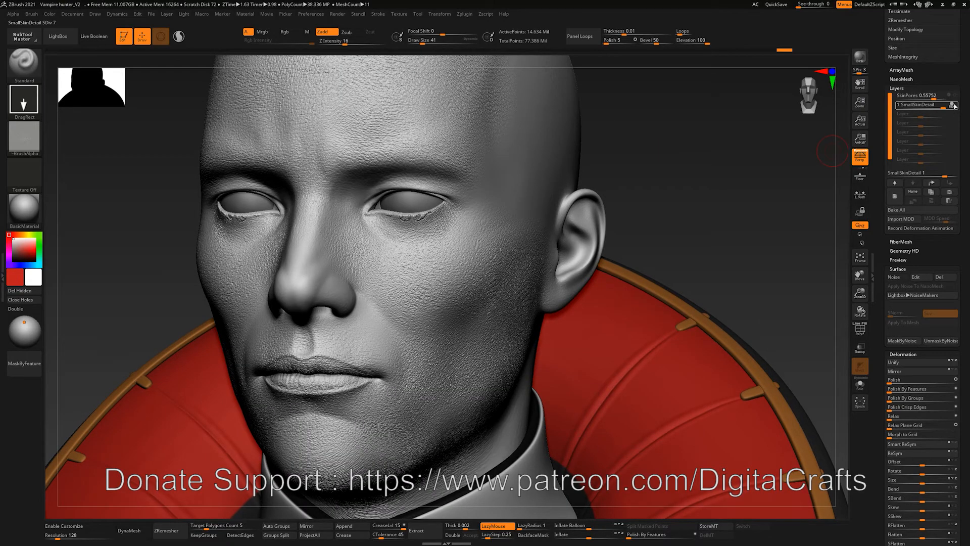
click(949, 103)
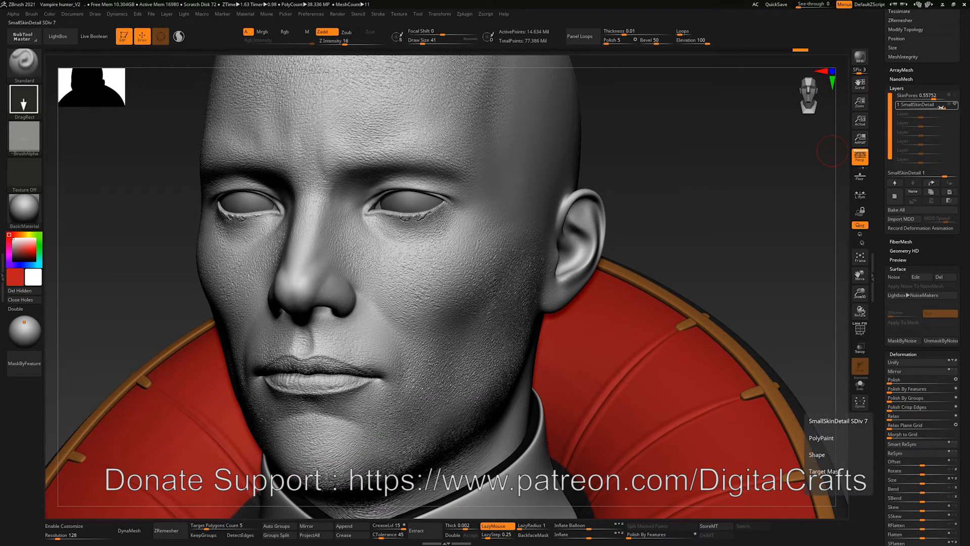
drag(937, 107, 936, 106)
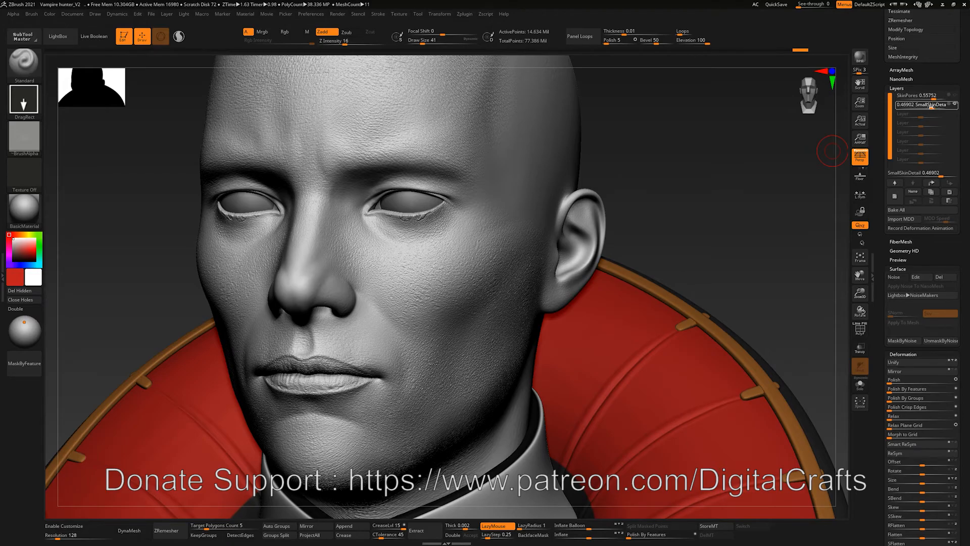
mouse_move(648, 115)
shift+mouse_down()
mouse_move(665, 132)
mouse_move(736, 152)
mouse_move(716, 157)
shift+mouse_up()
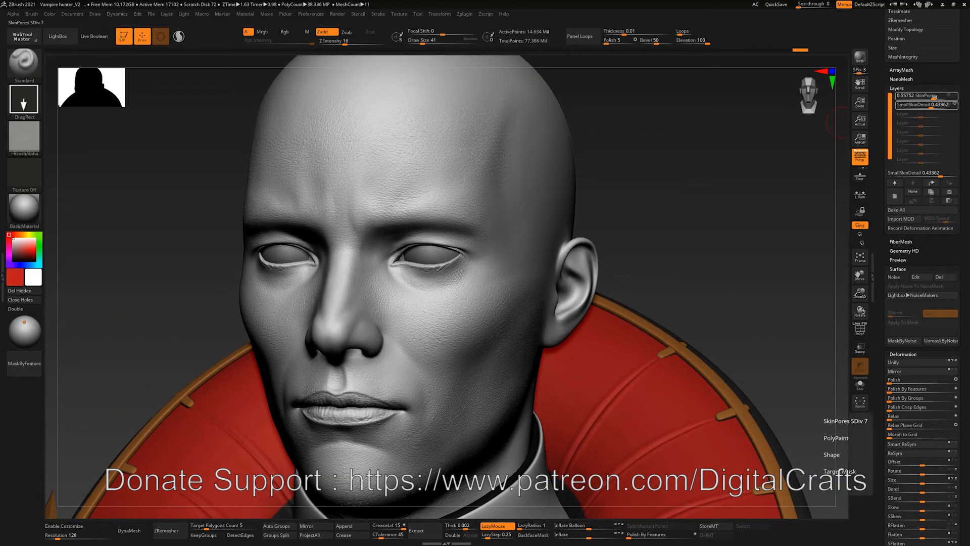
- Show the SkinPores layer and reduce its intensity to about 0.38
click(955, 96)
alt+drag(698, 165, 702, 137)
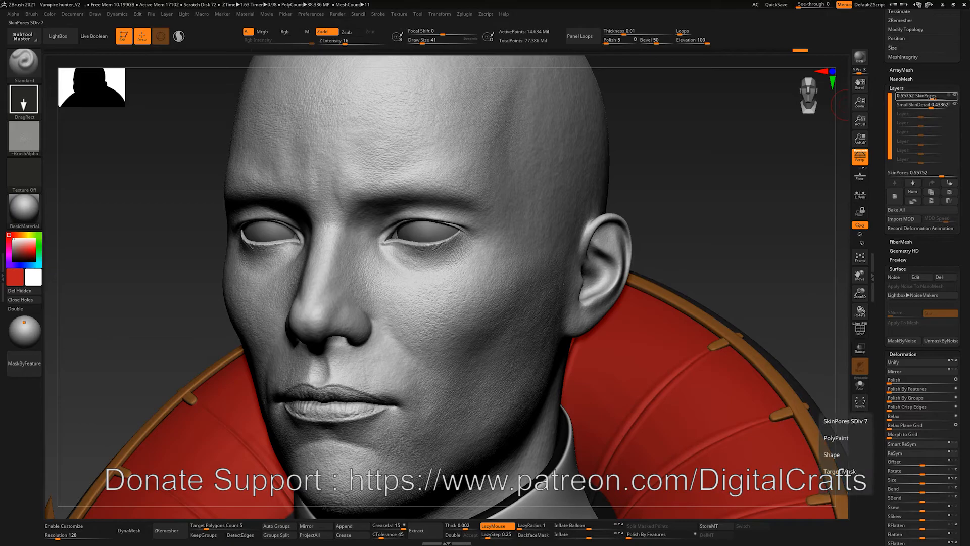
drag(930, 97, 929, 97)
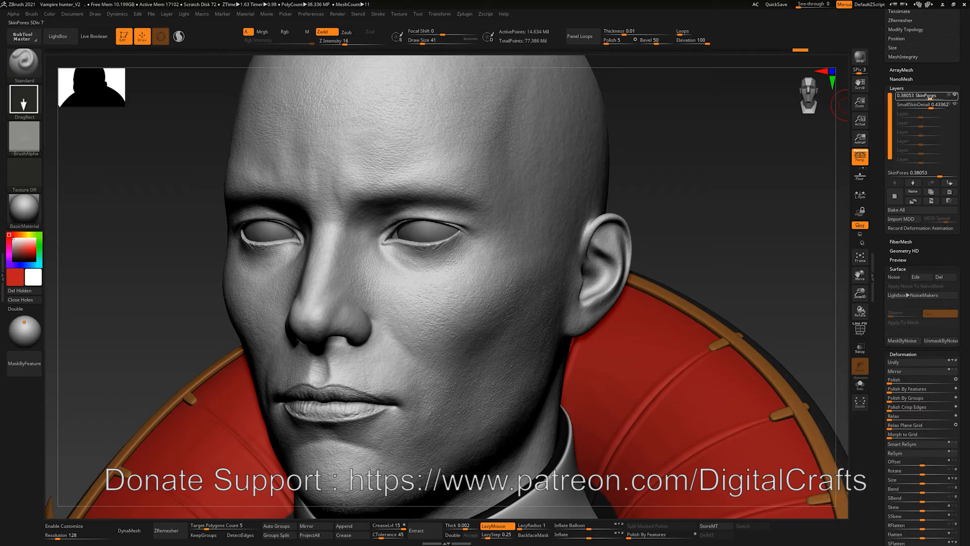
- Bake all sculpting layers into the head and check the skin from the front and three-quarter view
drag(749, 151, 672, 156)
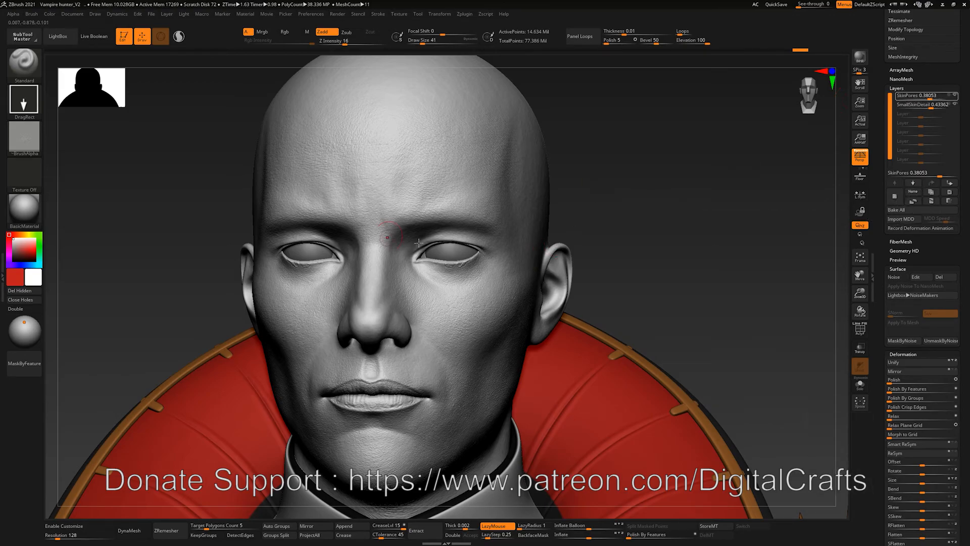
click(903, 210)
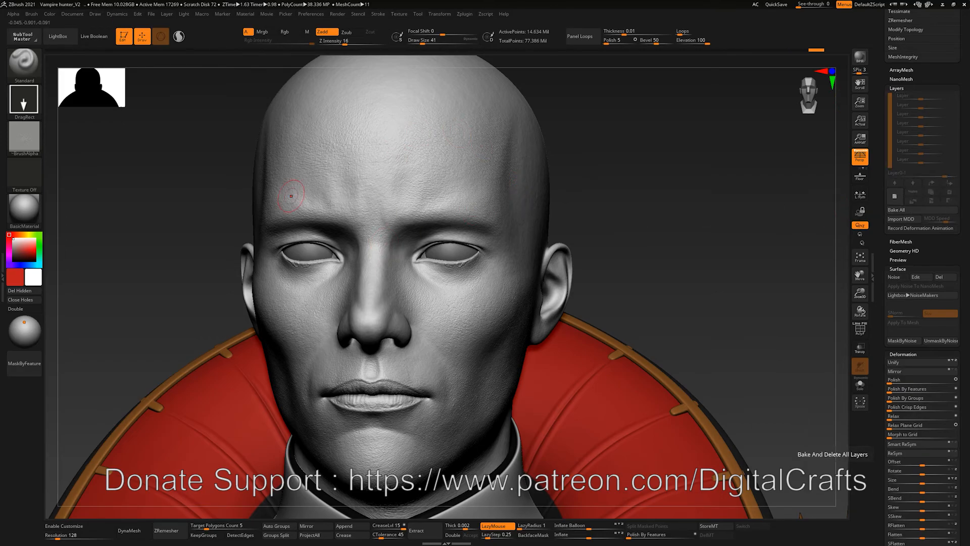
drag(652, 265, 542, 251)
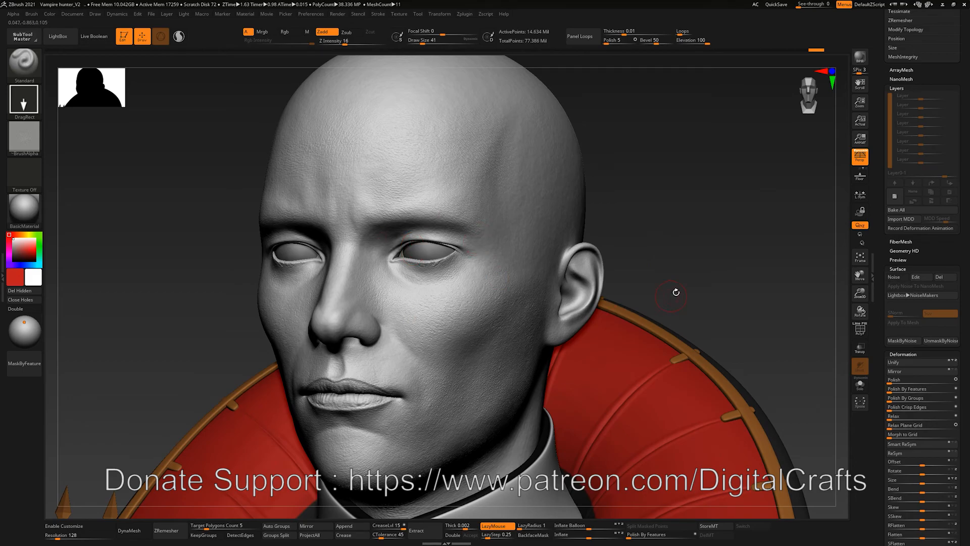
alt+drag(687, 284, 700, 283)
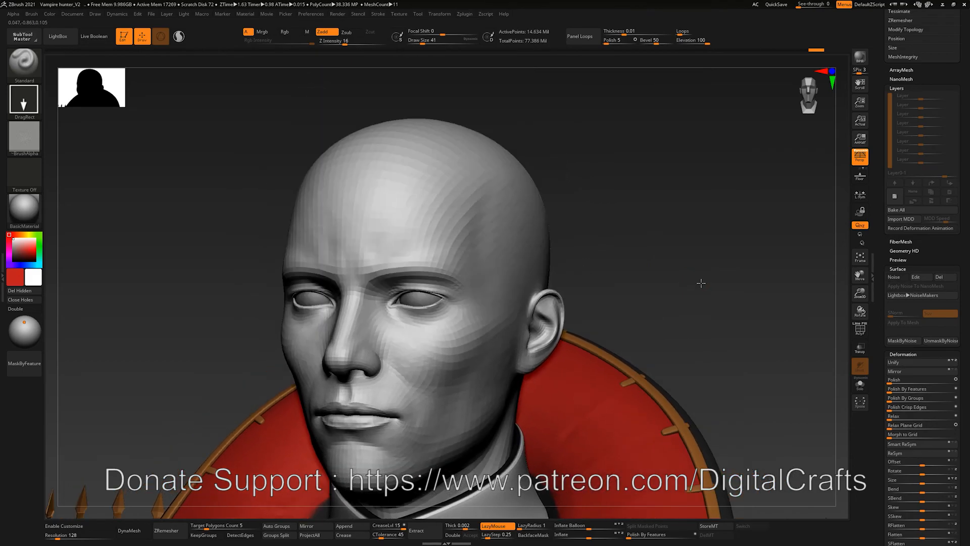
alt+drag(665, 318, 671, 256)
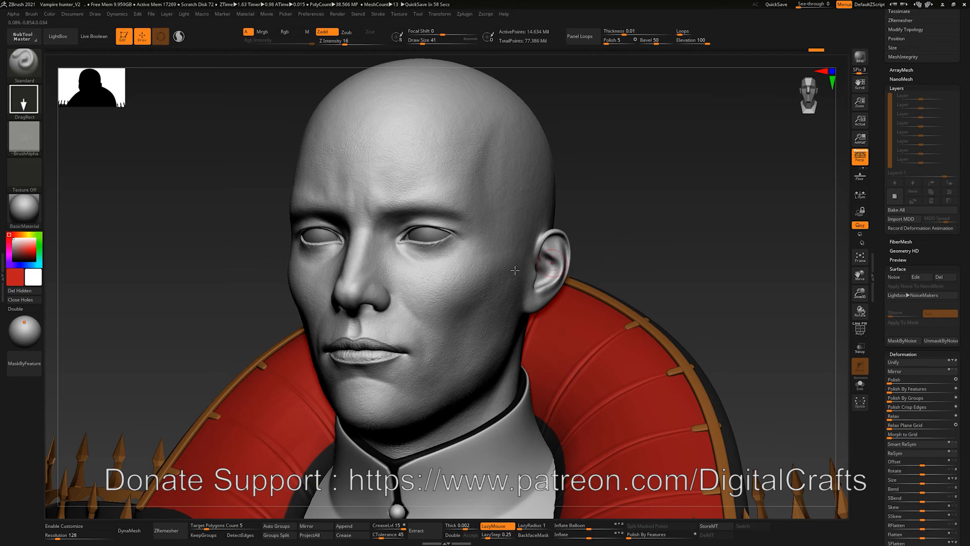
drag(224, 217, 224, 219)
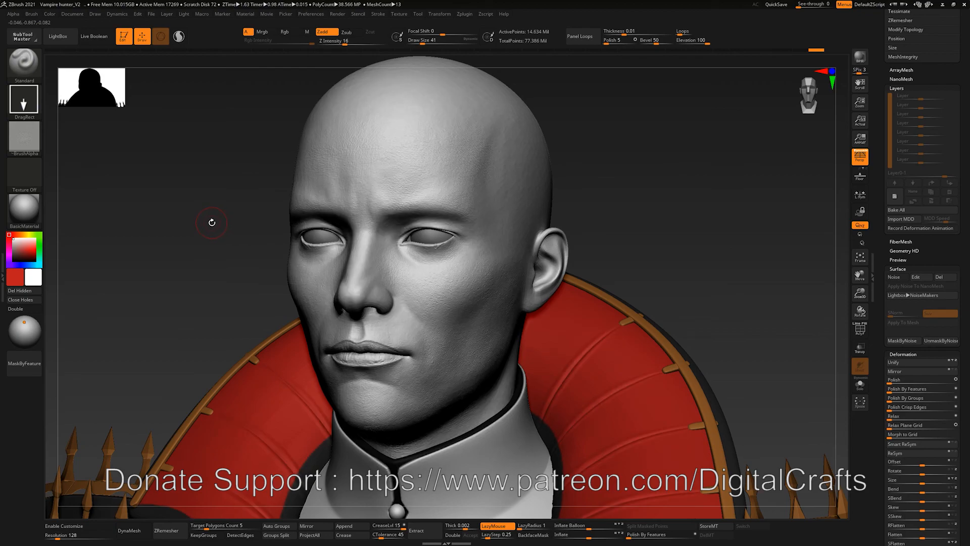
mouse_move(24, 208)
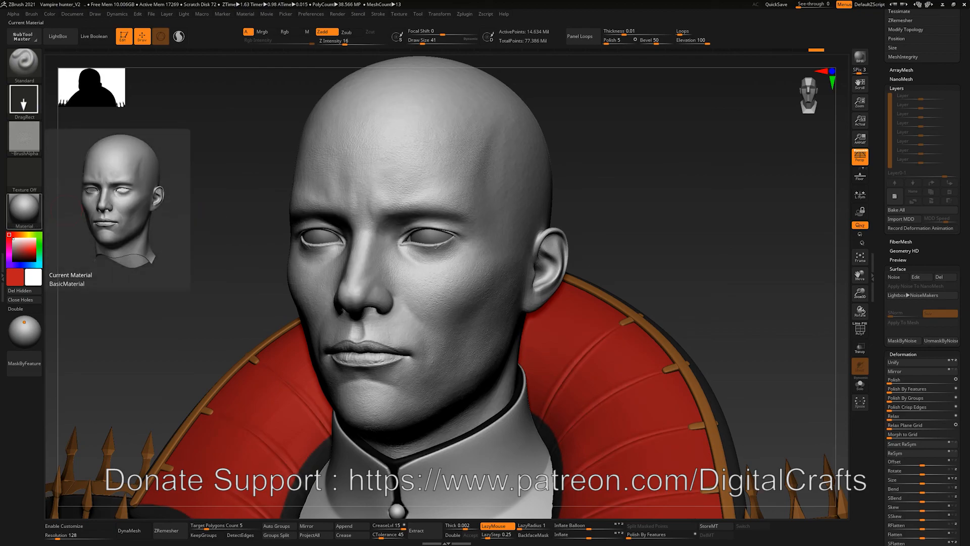